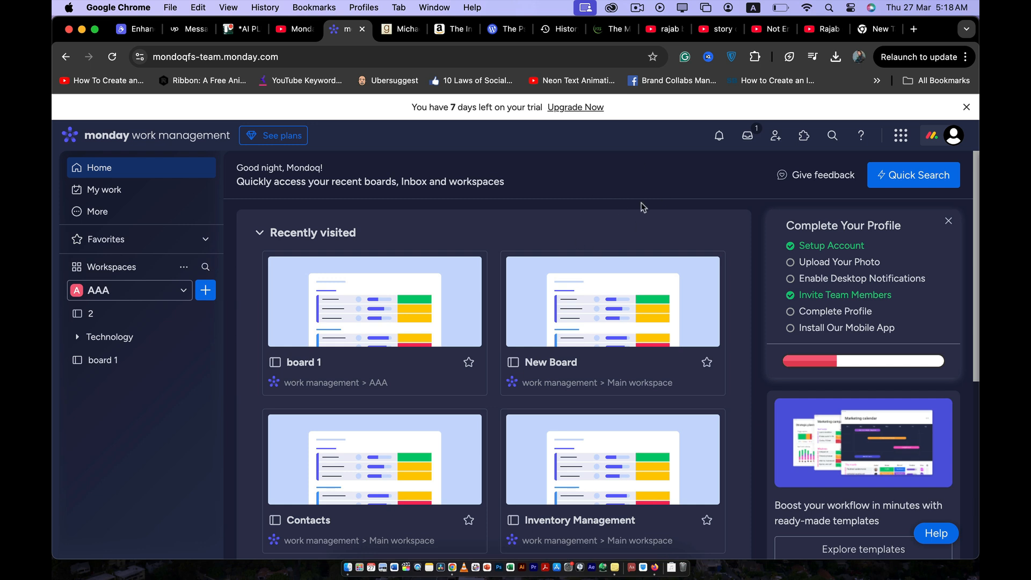
left_click(956, 138)
left_click(526, 227)
scroll(497, 315, "down", 5)
scroll(484, 370, "up", 5)
Start a new board from a template in the AAA workspace
left_click(206, 290)
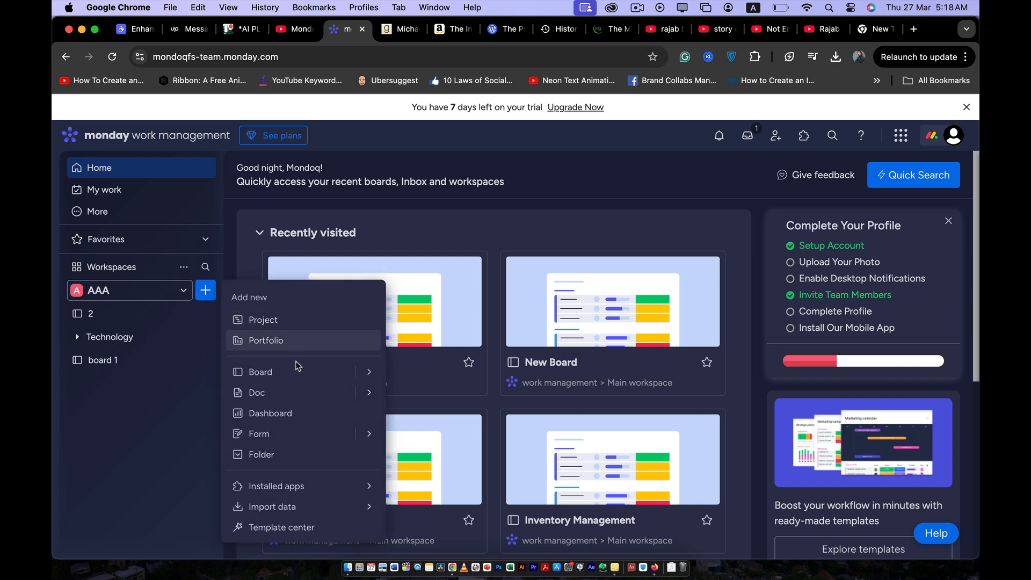
mouse_move(368, 375)
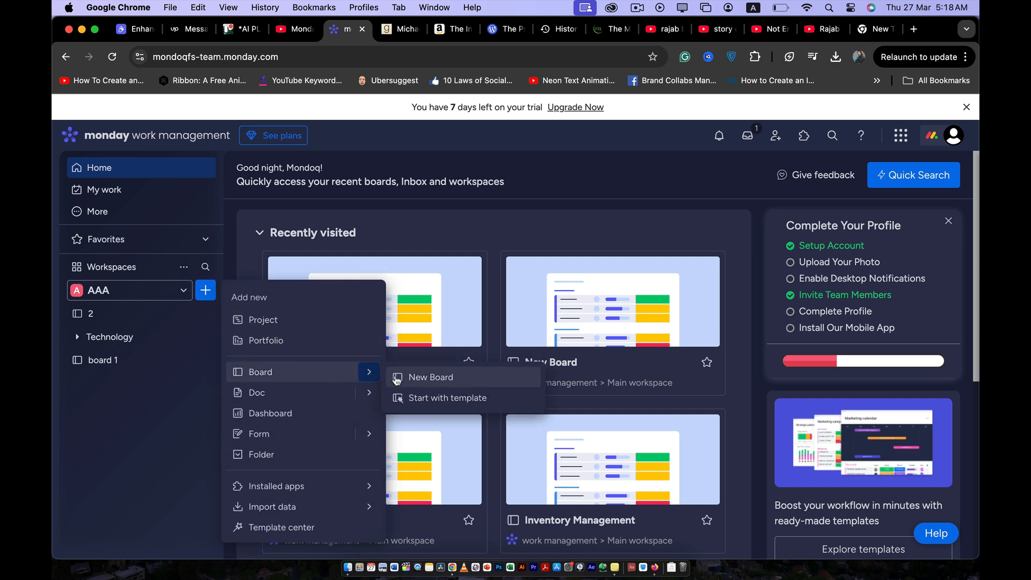
left_click(417, 399)
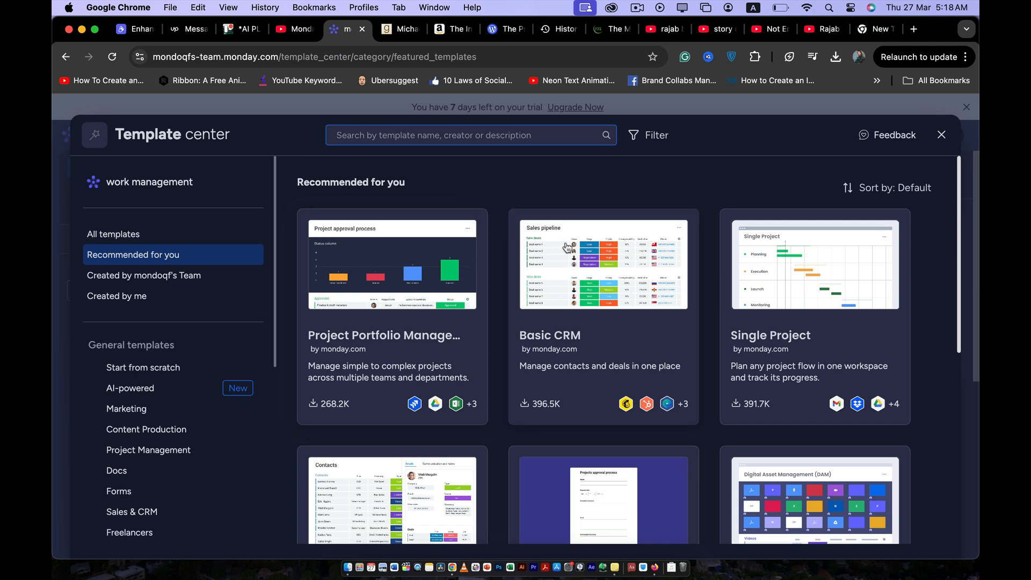
Search the templates for "cons" and open the Construction management template
type("c")
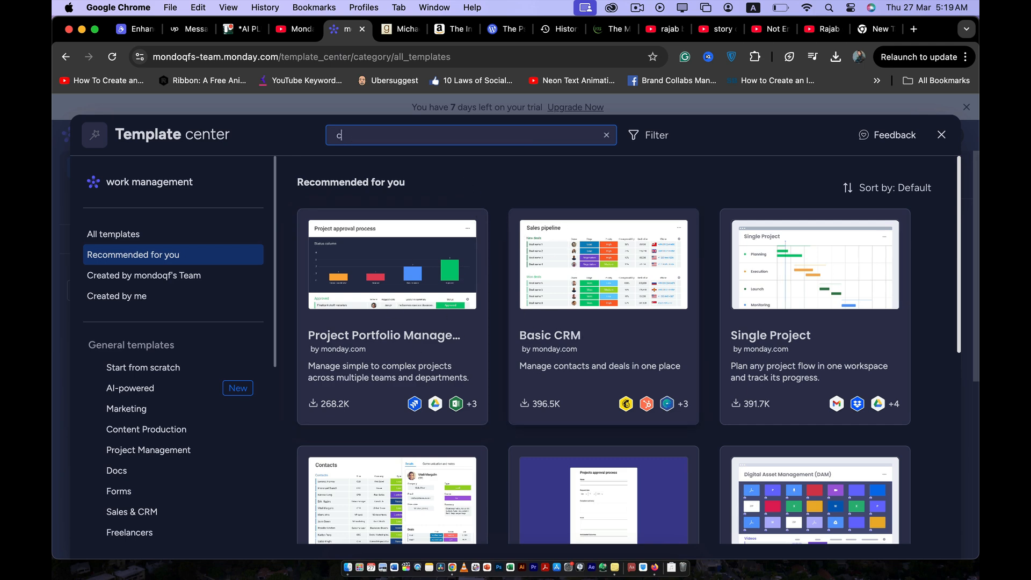
type("ons")
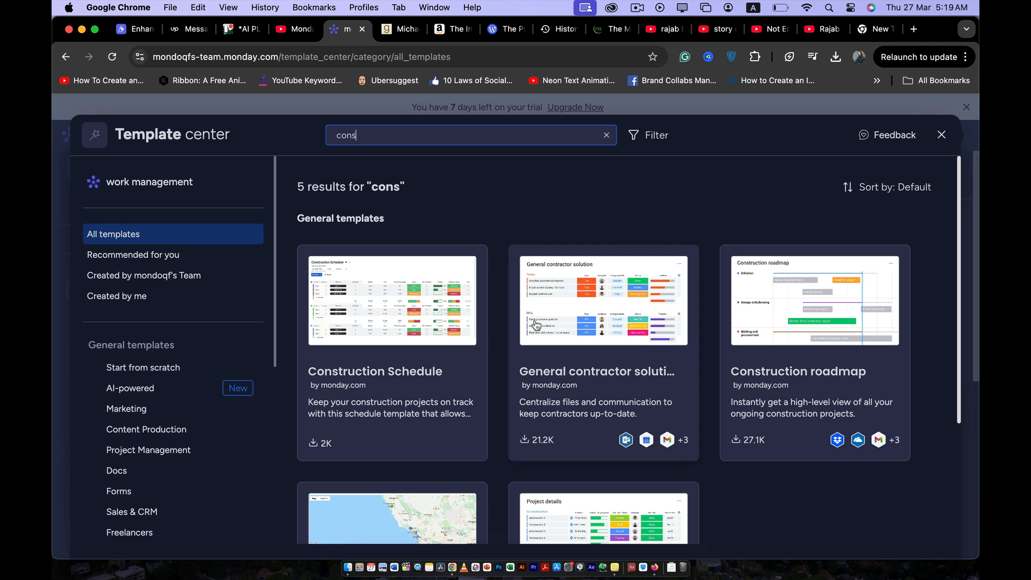
scroll(535, 290, "down", 5)
scroll(536, 325, "down", 2)
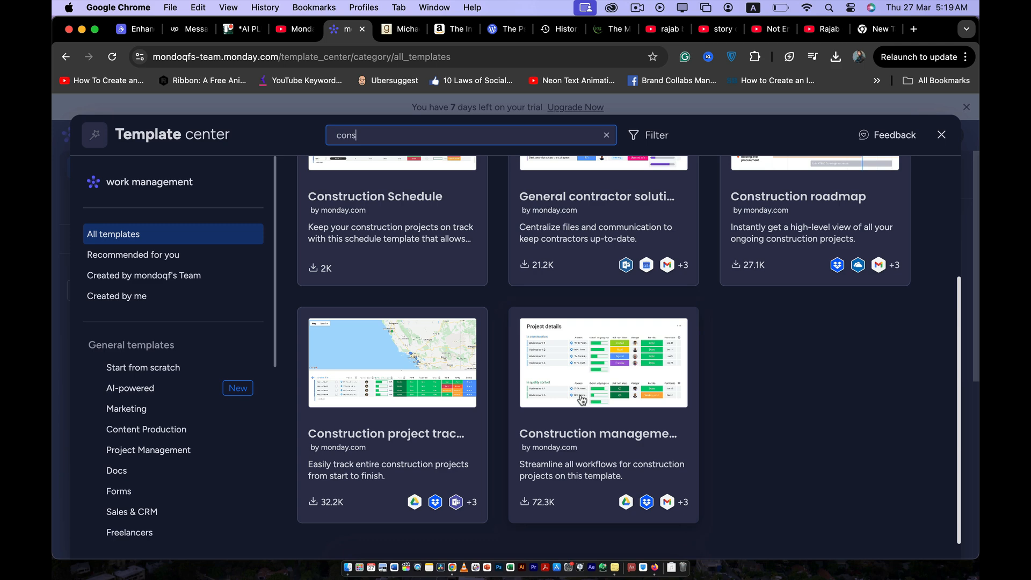
left_click(583, 399)
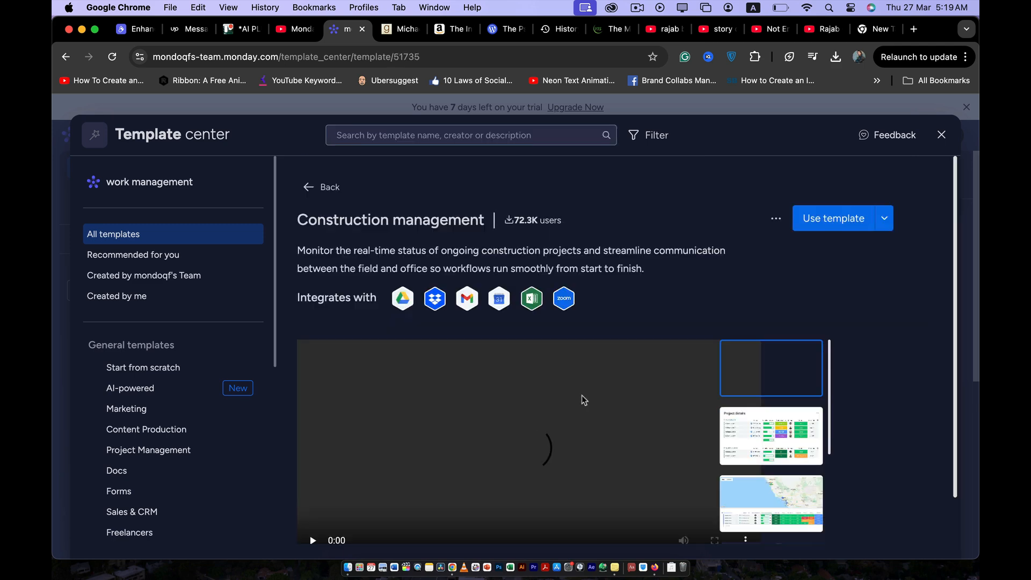
Look through the Construction management template's preview images, including the project details, cabinets chart and subcontractors board
scroll(584, 226, "down", 3)
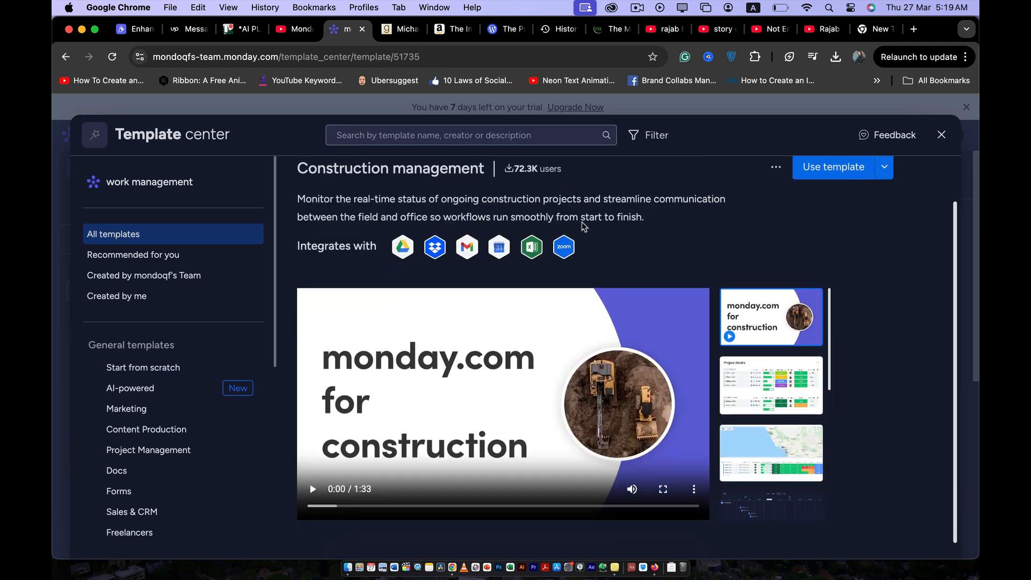
left_click(796, 396)
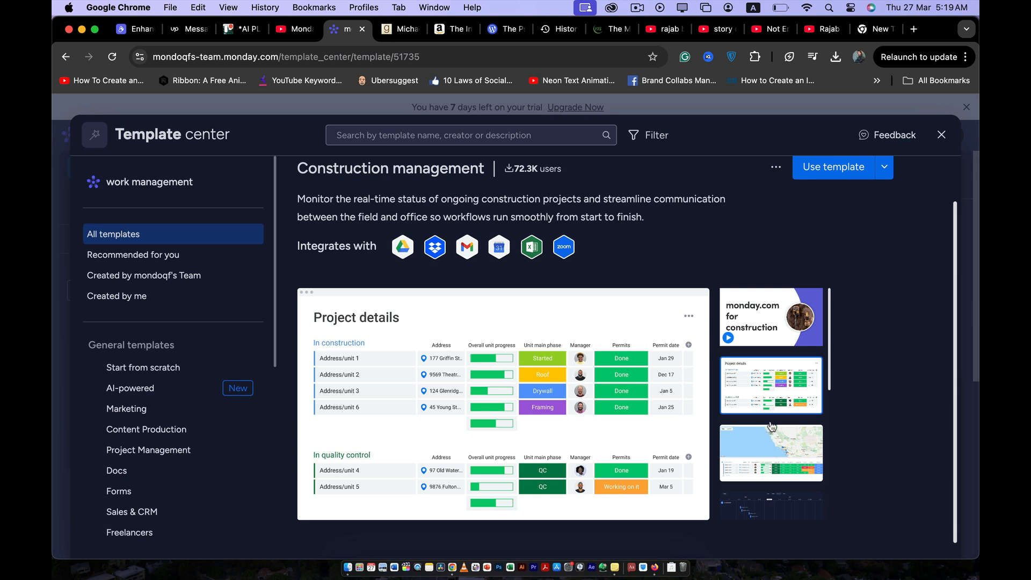
scroll(742, 385, "down", 1)
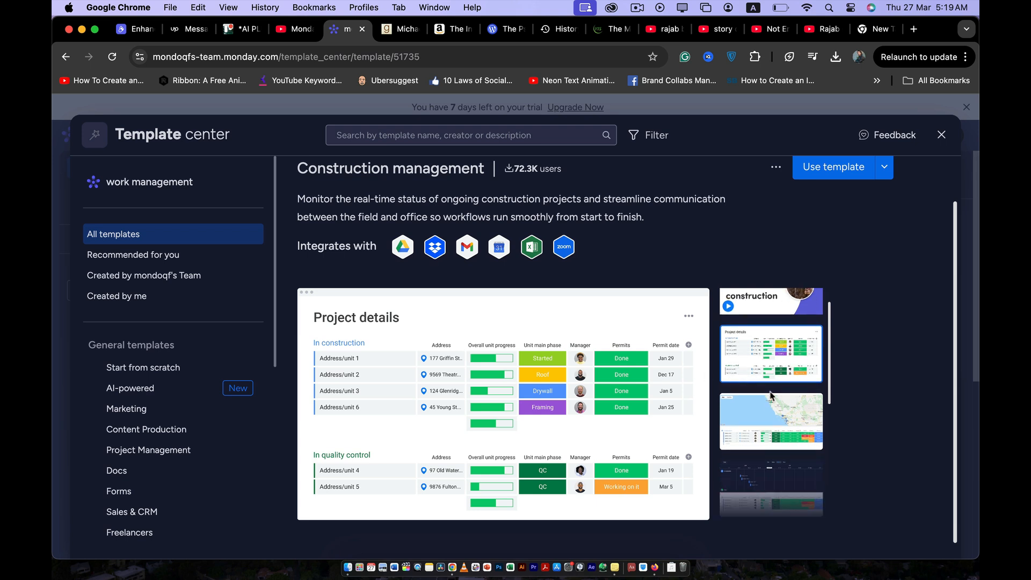
scroll(771, 397, "down", 1)
scroll(770, 403, "down", 1)
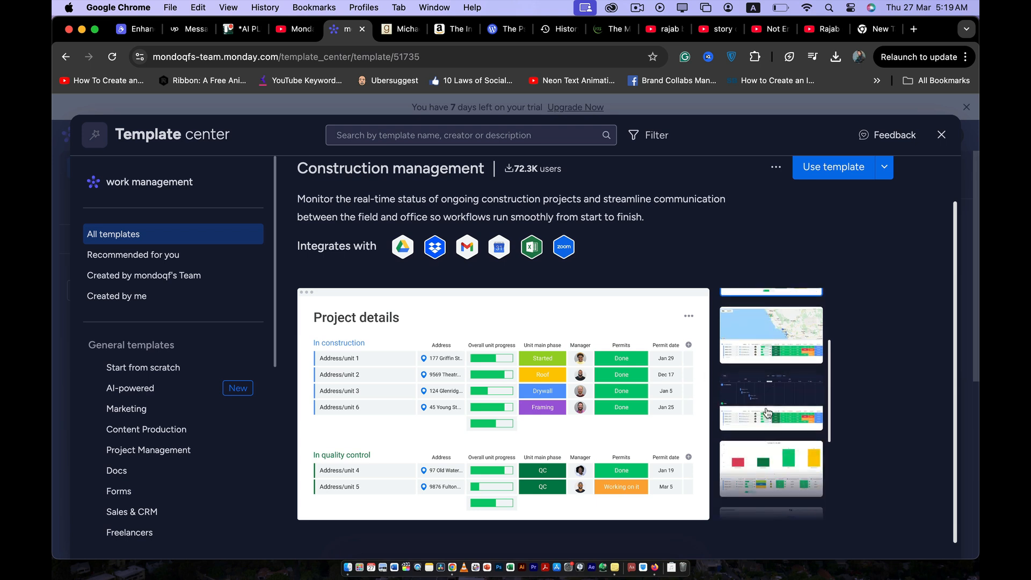
left_click(768, 414)
scroll(768, 419, "down", 2)
left_click(767, 426)
scroll(767, 426, "down", 2)
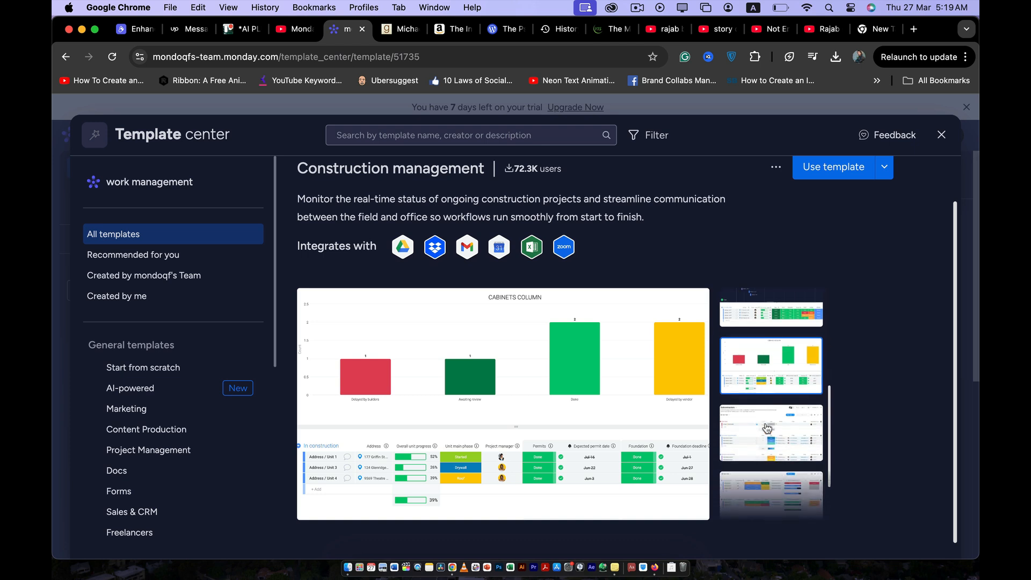
left_click(767, 426)
scroll(767, 427, "down", 2)
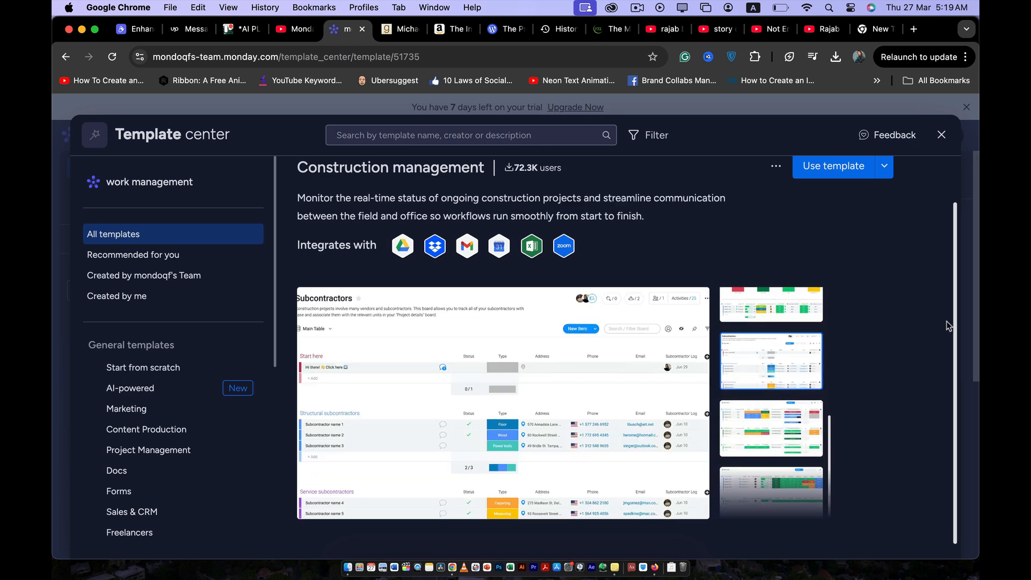
scroll(800, 342, "up", 5)
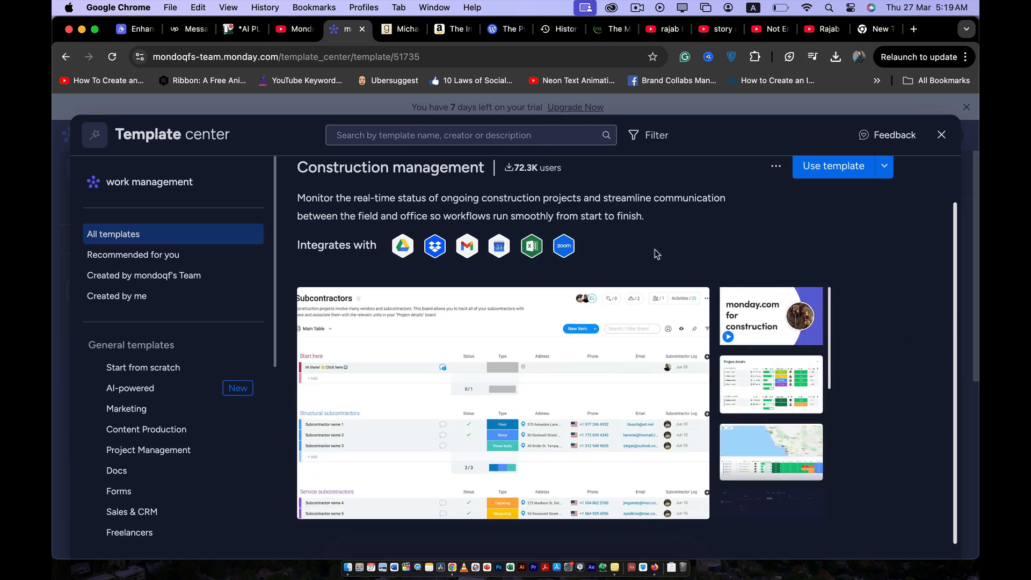
Use the Construction management template to add its boards to the workspace
scroll(655, 255, "up", 1)
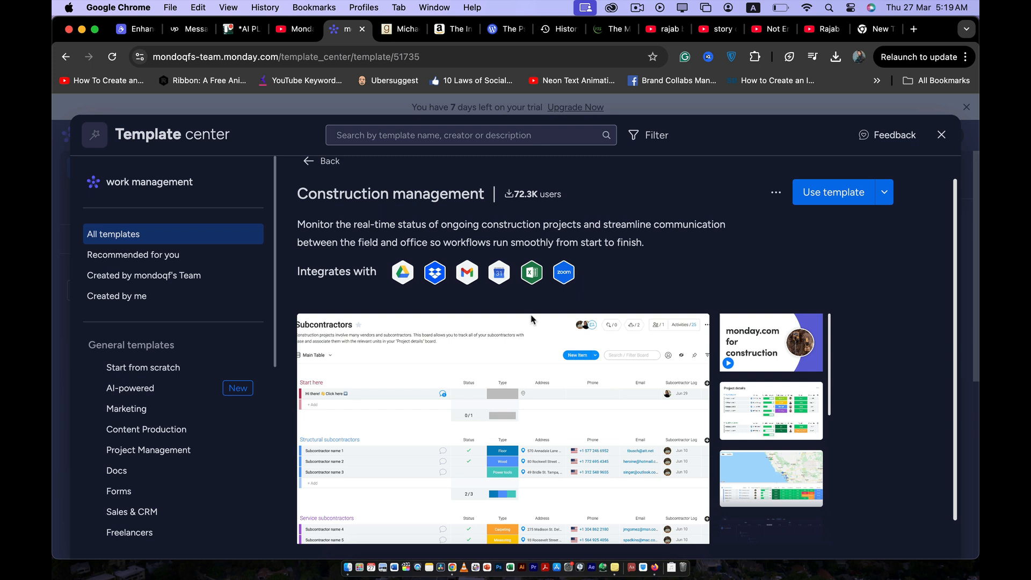
left_click(842, 201)
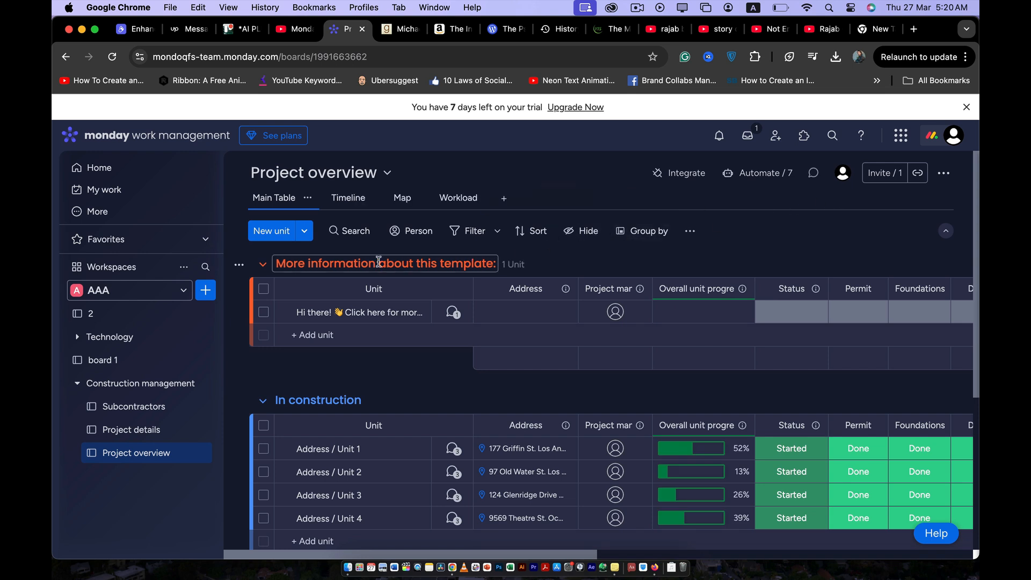
Delete the "More information about this template:" group from the Project overview board, including its connections to other boards
left_click(240, 265)
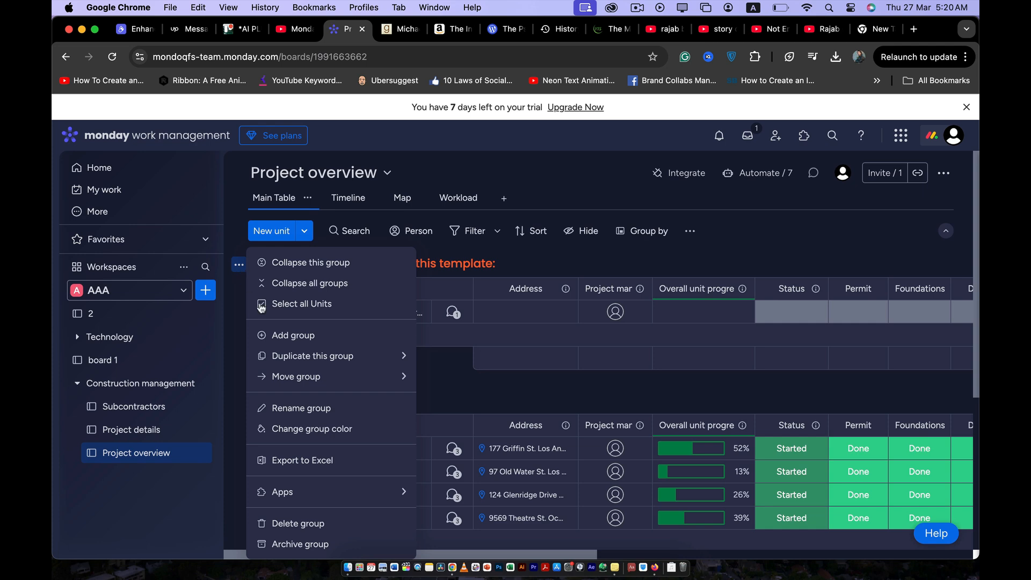
left_click(323, 523)
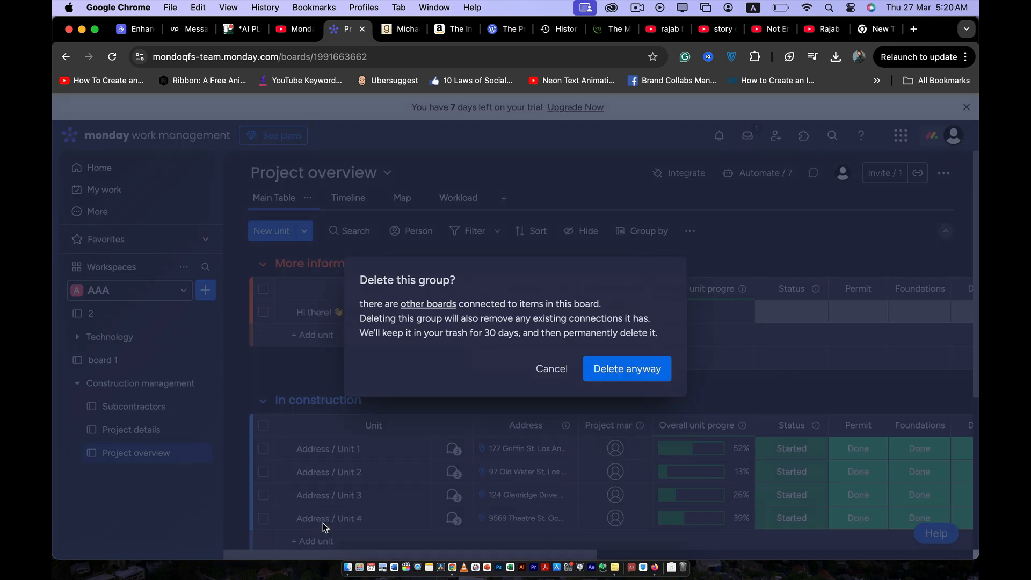
left_click(643, 376)
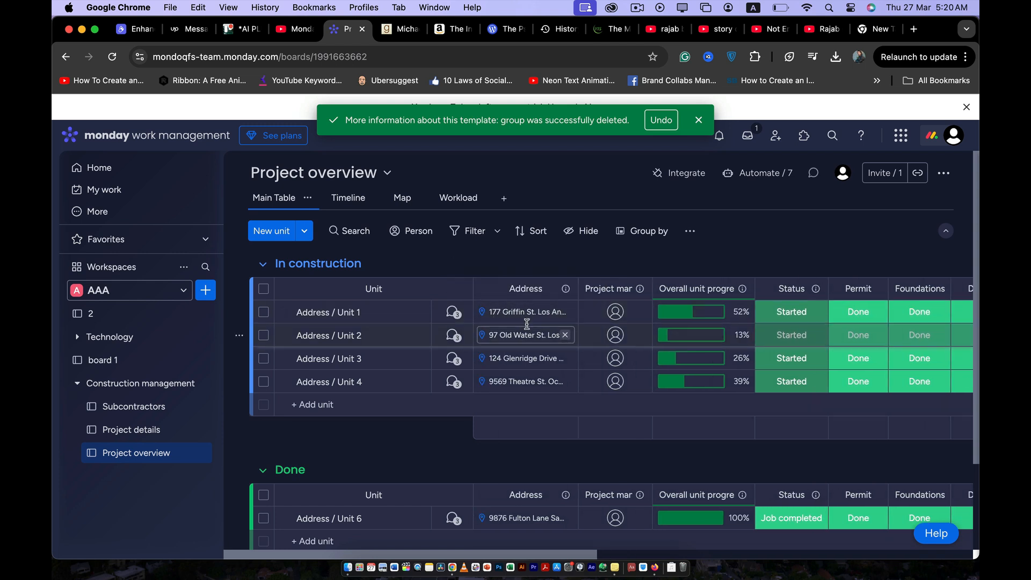
Assign the suggested person as project manager of Address / Unit 1 in the In construction group
scroll(532, 323, "right", 3)
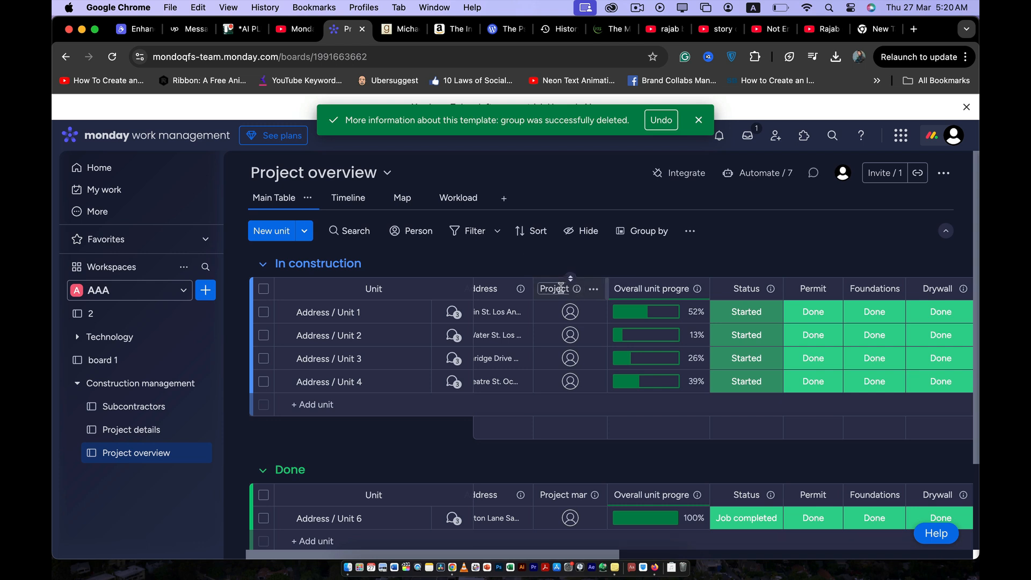
left_click(570, 312)
left_click(520, 396)
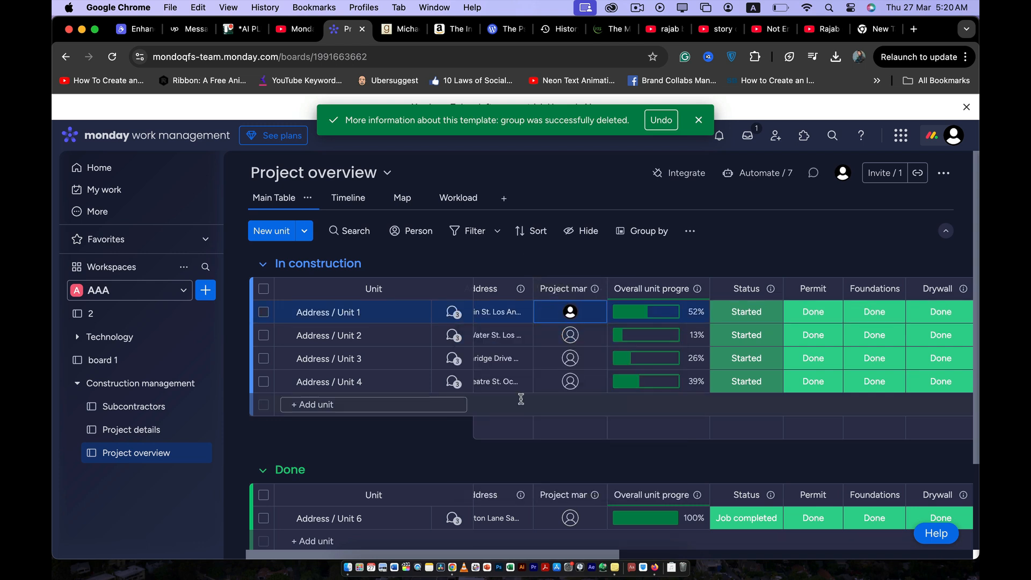
Review the available labels in the Status and Permit columns for Address / Unit 1 without changing them
scroll(588, 355, "right", 6)
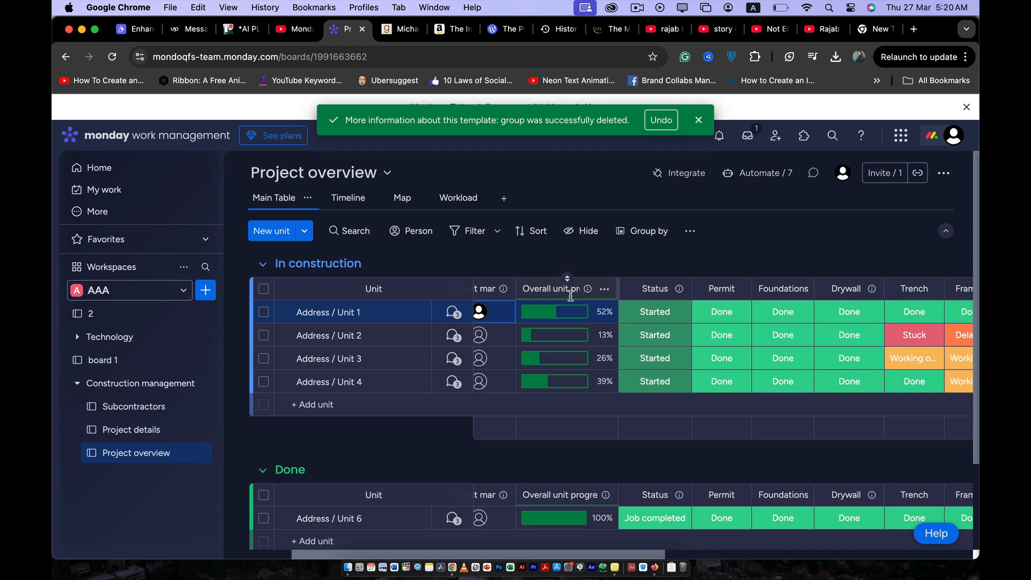
scroll(570, 294, "right", 3)
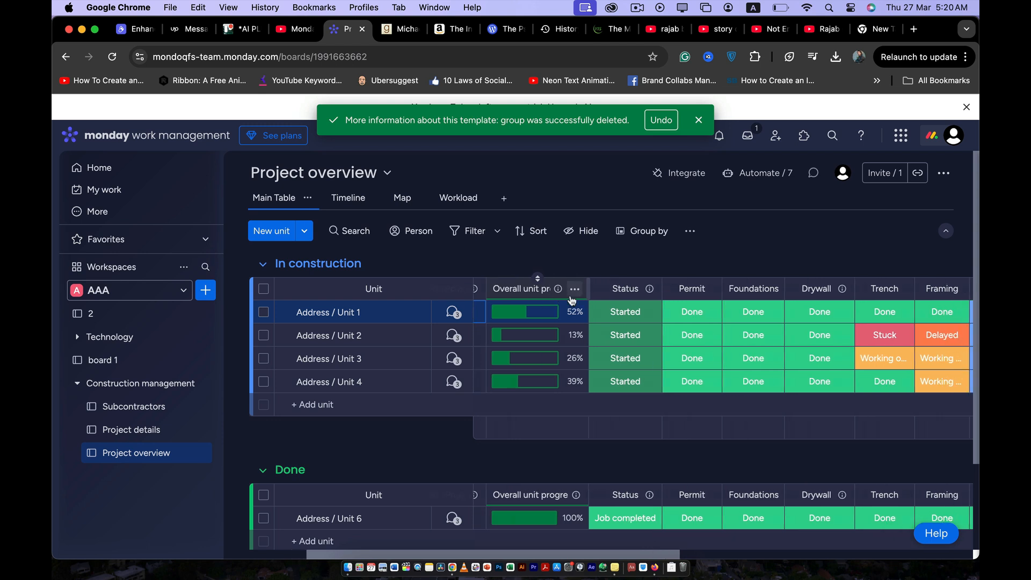
left_click(607, 318)
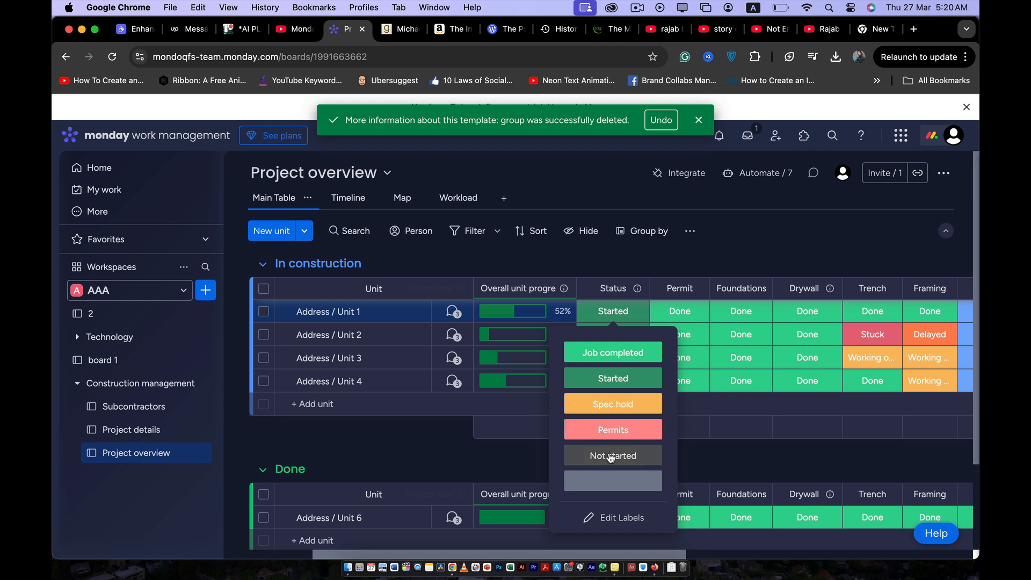
left_click(620, 263)
scroll(617, 336, "right", 2)
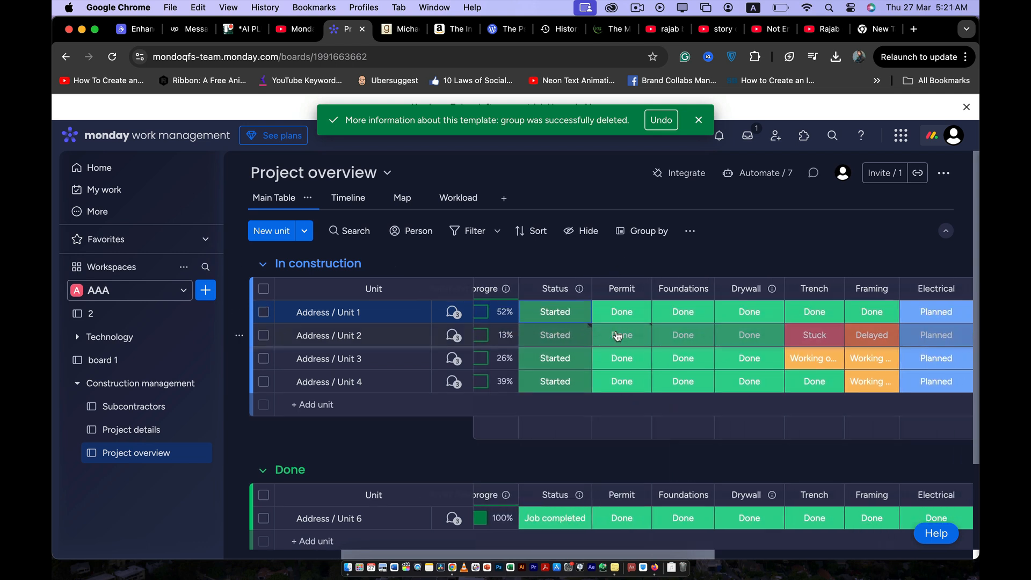
left_click(620, 313)
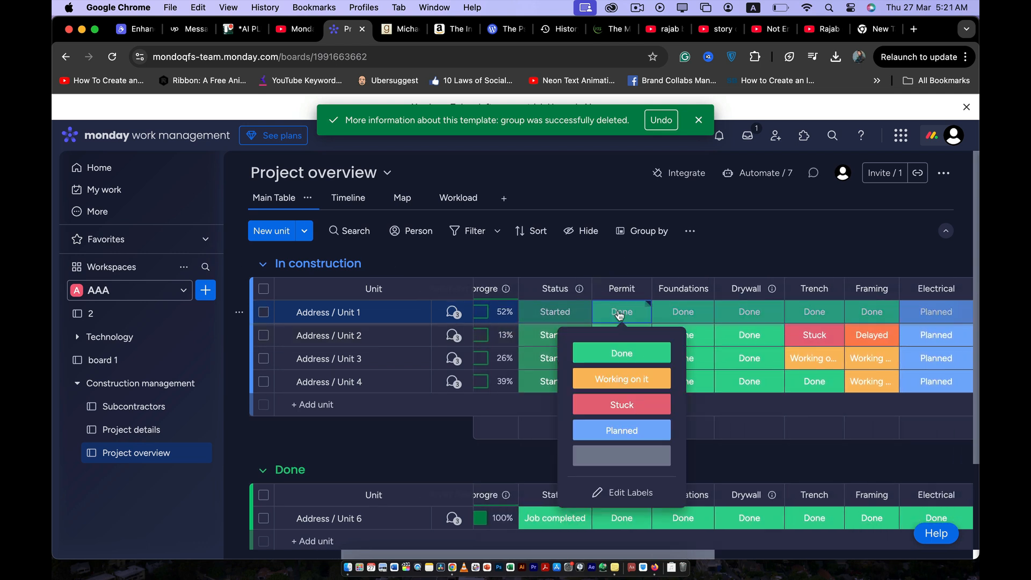
left_click(622, 317)
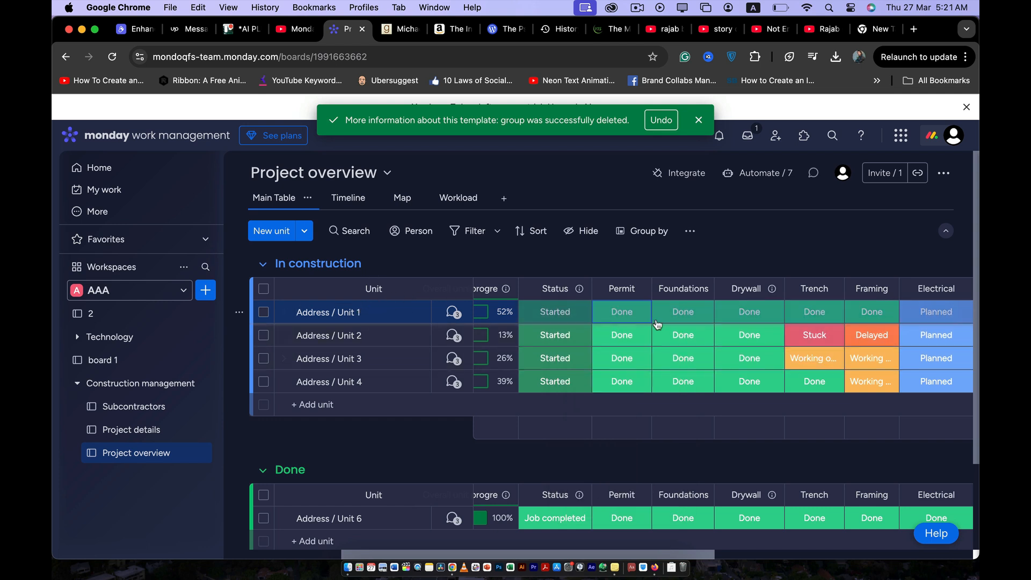
left_click(629, 313)
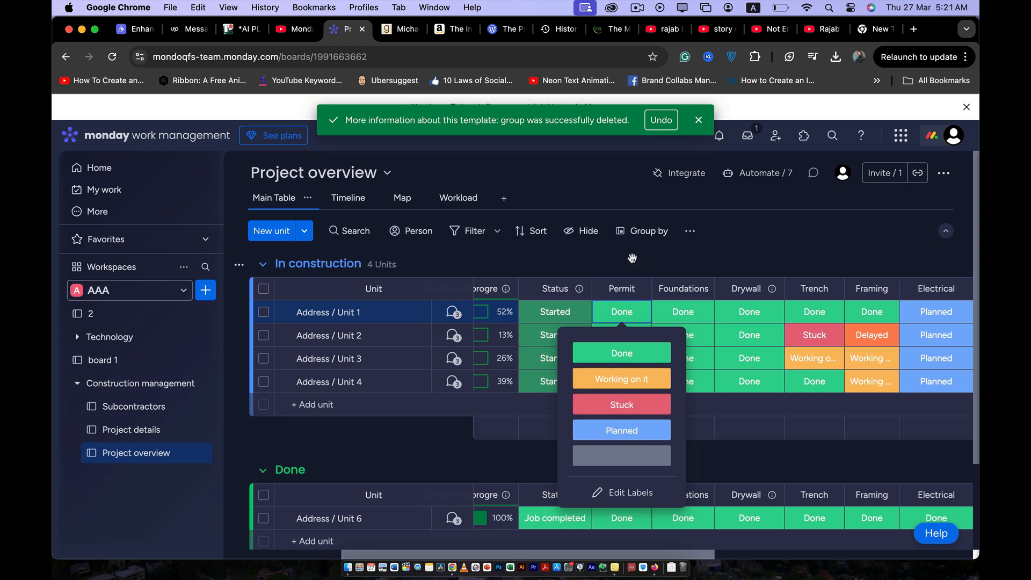
Review the available labels in the Foundations, Drywall and Trench columns for Address / Unit 1
scroll(618, 300, "right", 4)
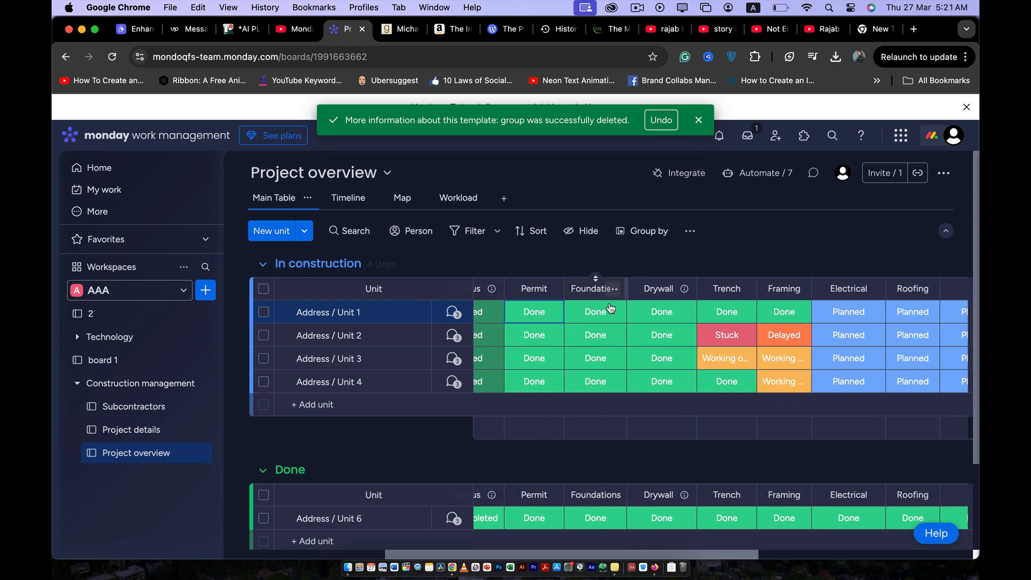
left_click(594, 313)
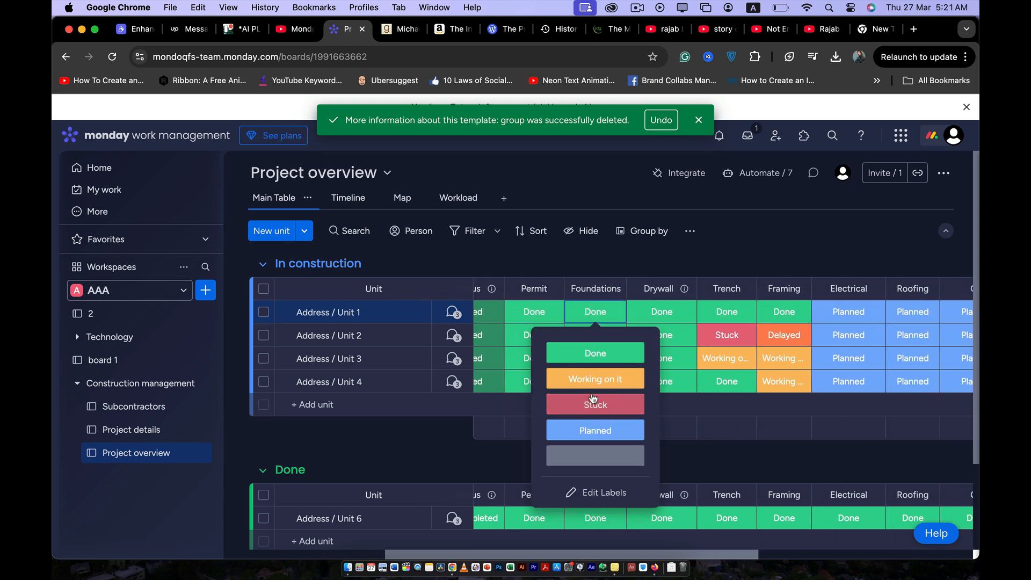
left_click(669, 311)
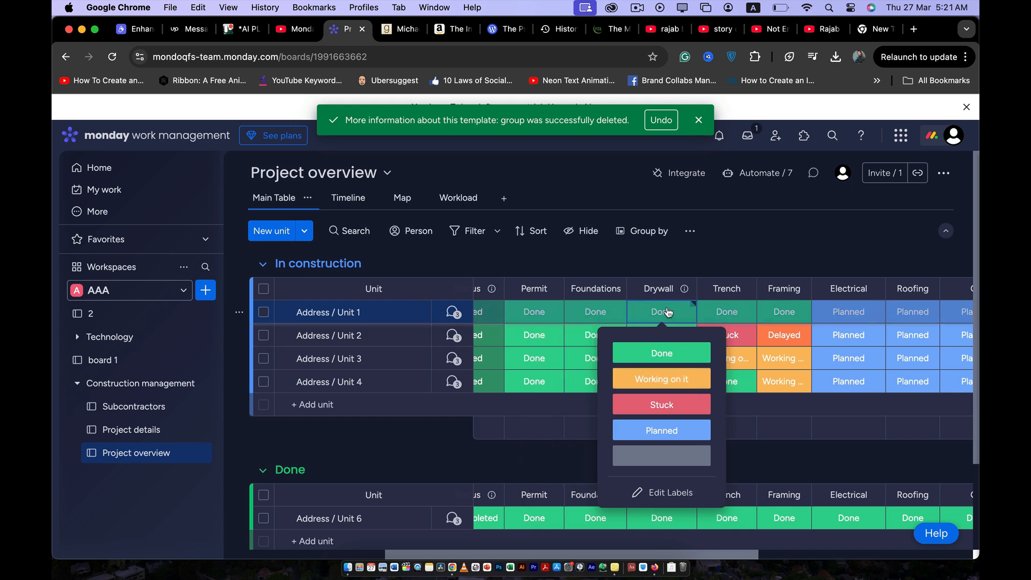
left_click(668, 312)
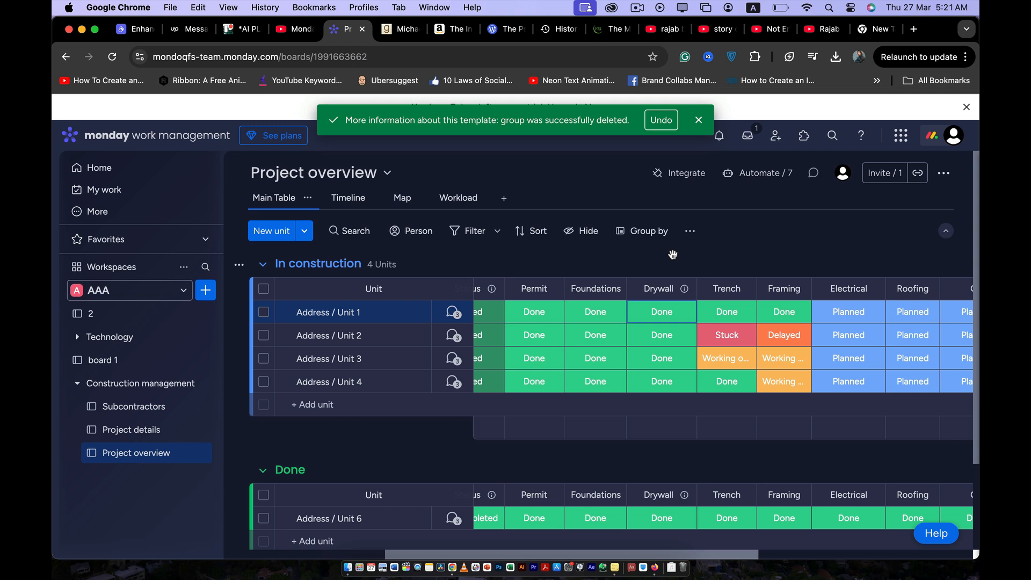
scroll(679, 264, "right", 2)
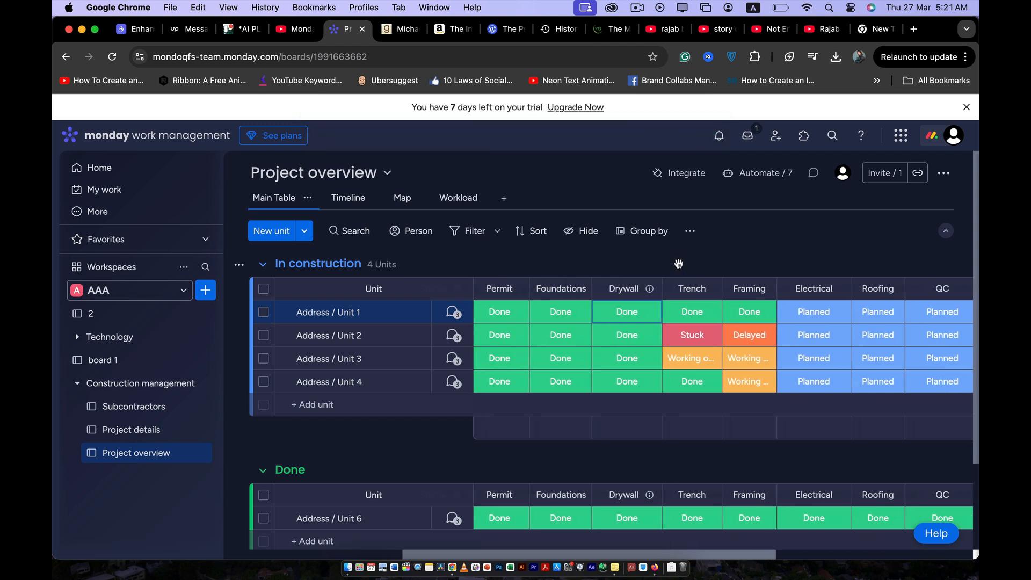
scroll(678, 263, "right", 5)
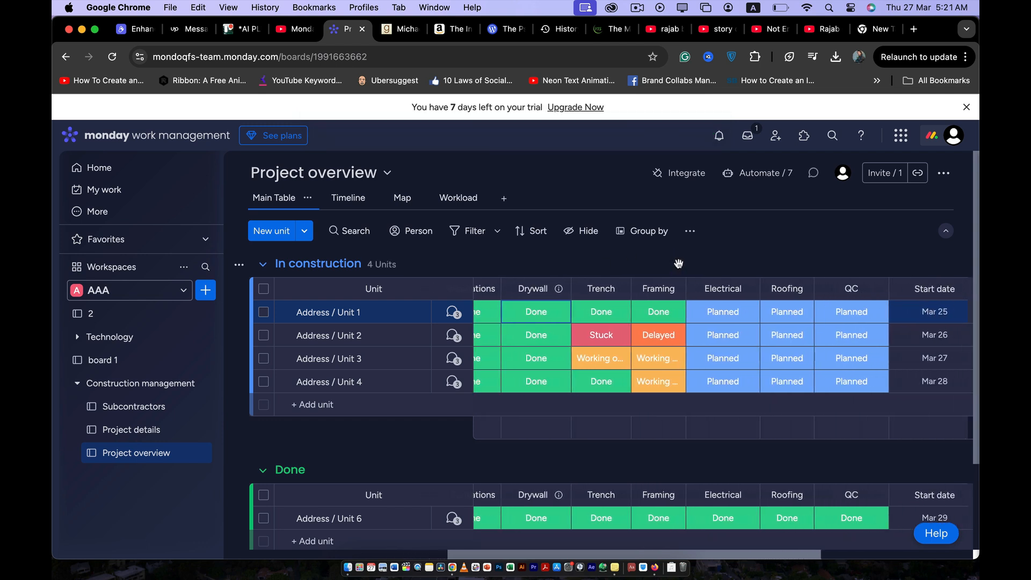
left_click(610, 315)
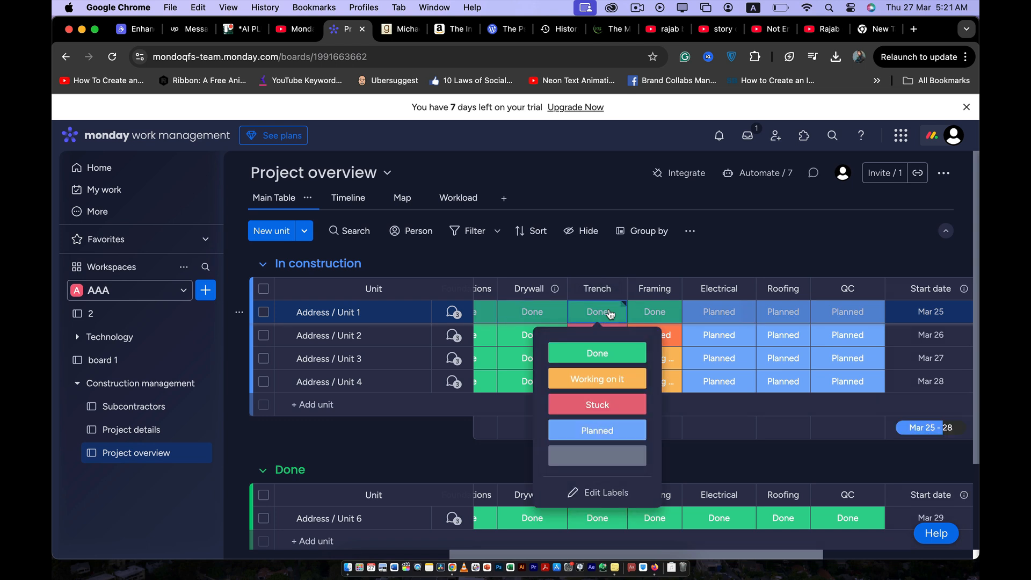
Review the available labels in the Framing and Roofing columns for Address / Unit 1 without changing them
left_click(656, 314)
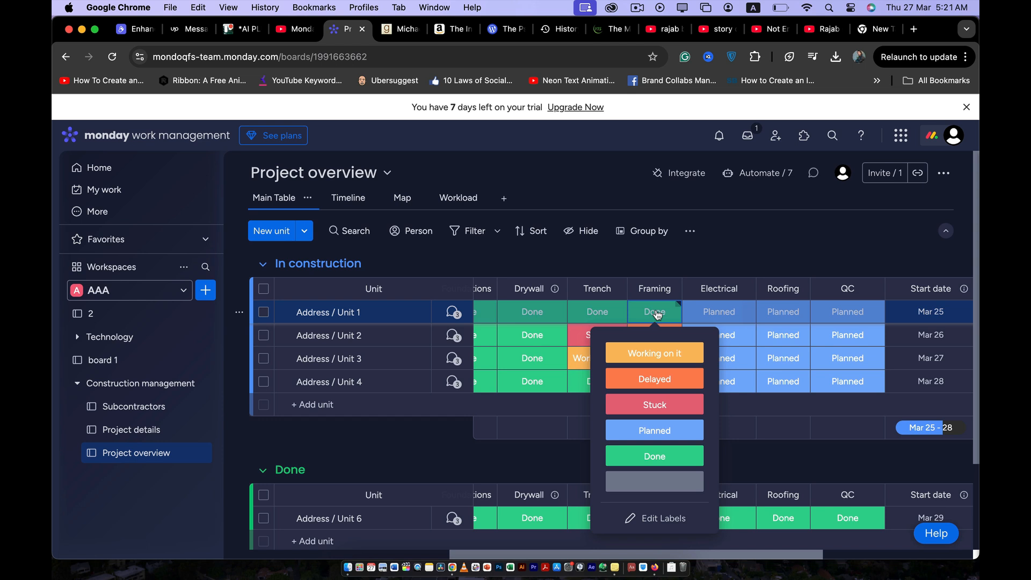
left_click(656, 313)
scroll(690, 256, "right", 2)
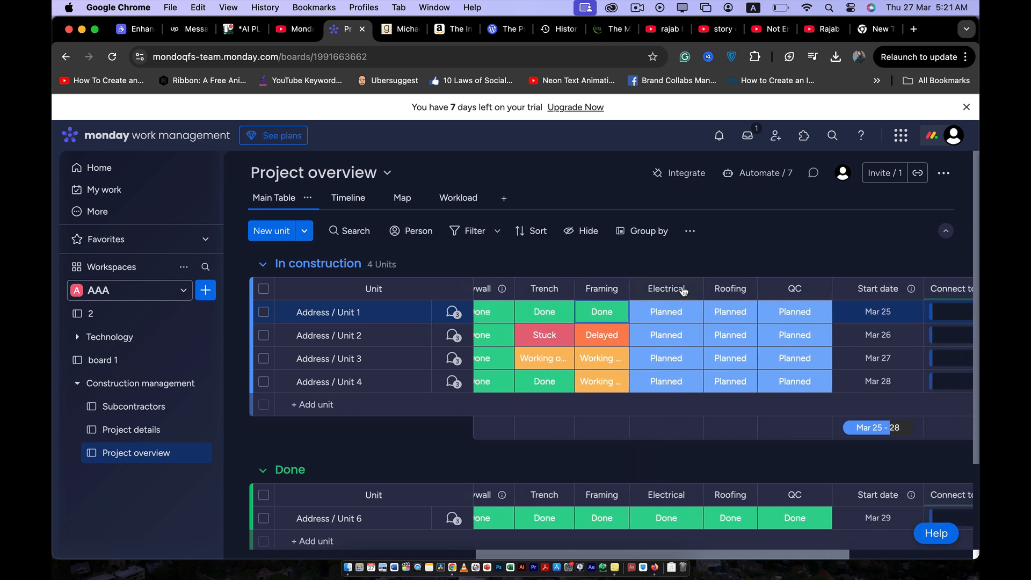
left_click(723, 317)
left_click(723, 317)
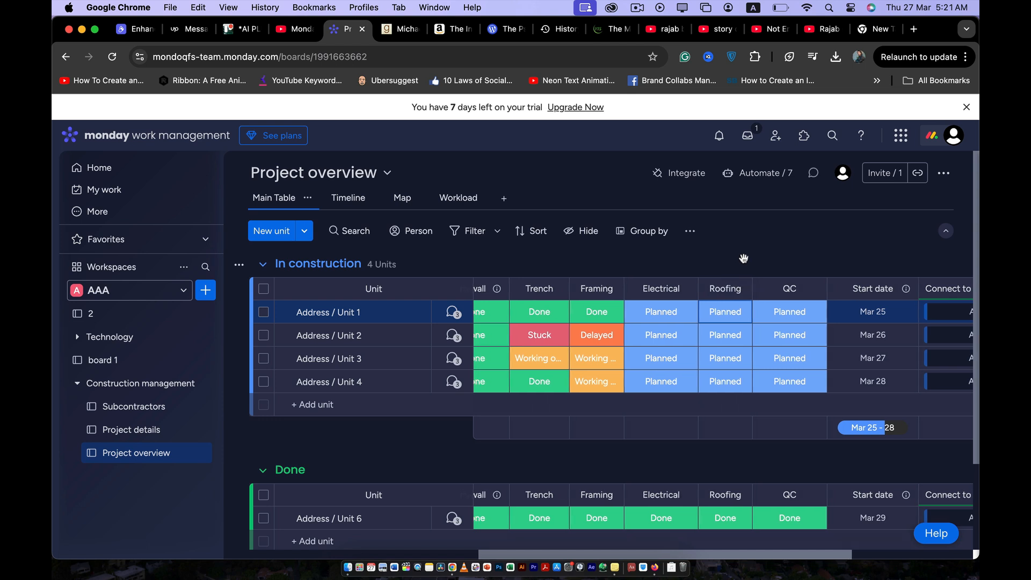
Look through the remaining Project overview columns, including Start date and the Project details connection, and check the Done group's Address / Unit 6
scroll(741, 260, "right", 7)
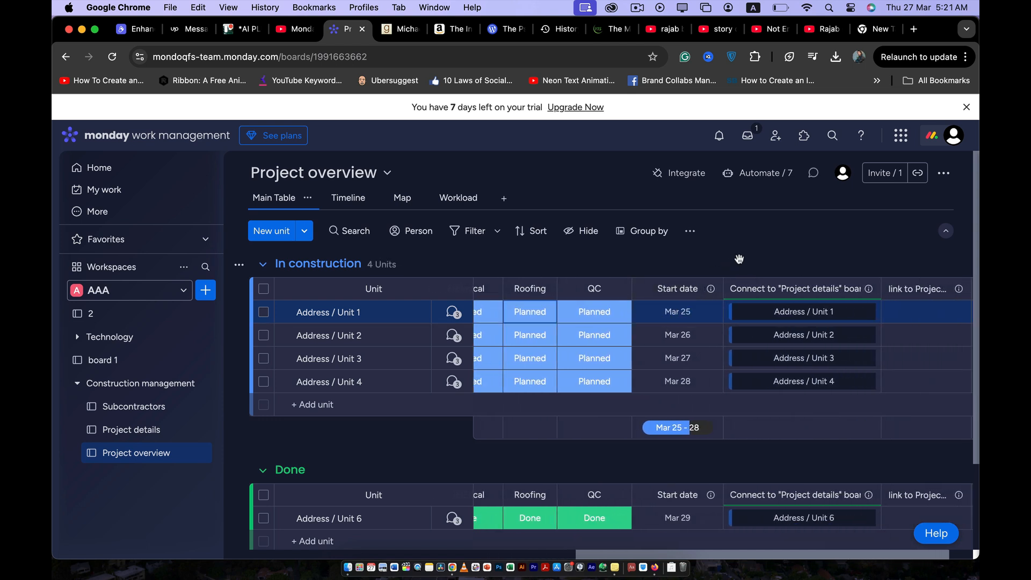
scroll(732, 262, "right", 2)
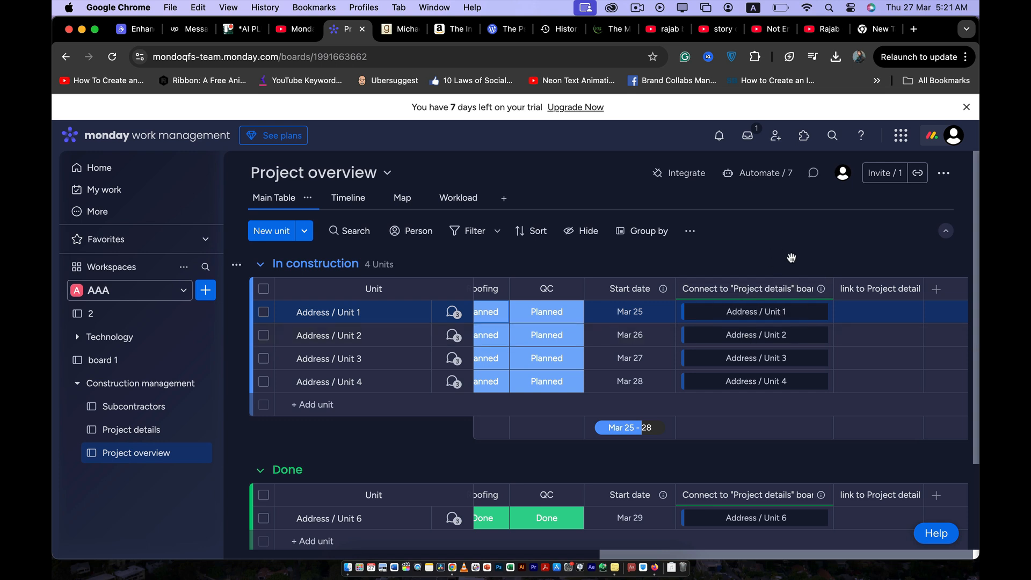
scroll(792, 258, "down", 4)
scroll(550, 430, "left", 2)
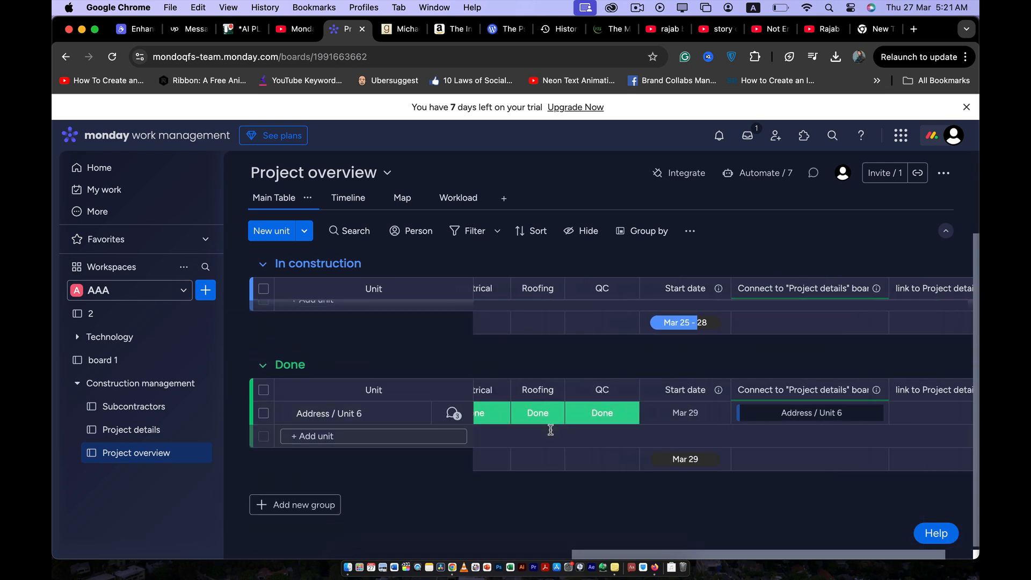
scroll(550, 430, "left", 10)
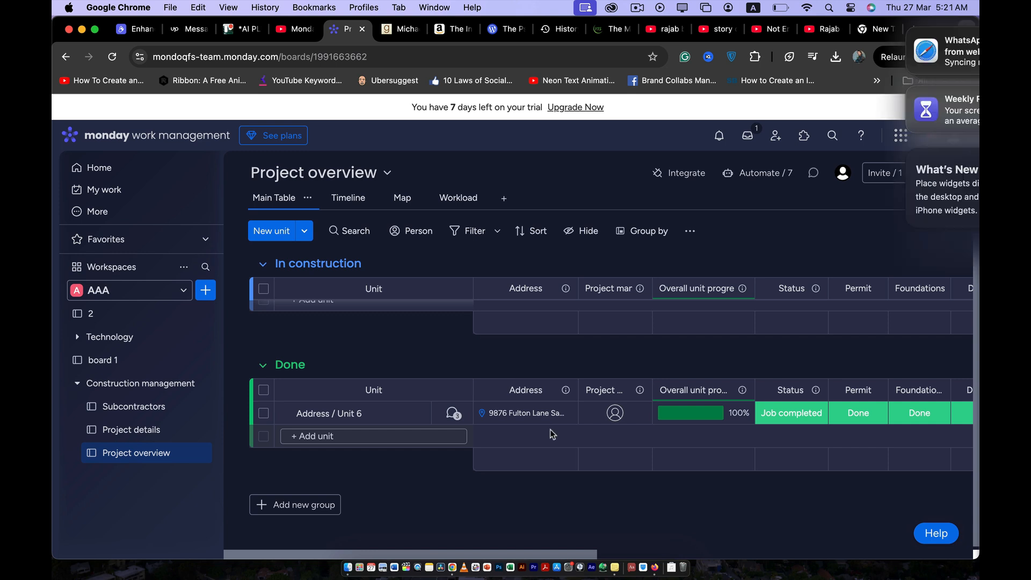
scroll(688, 420, "right", 10)
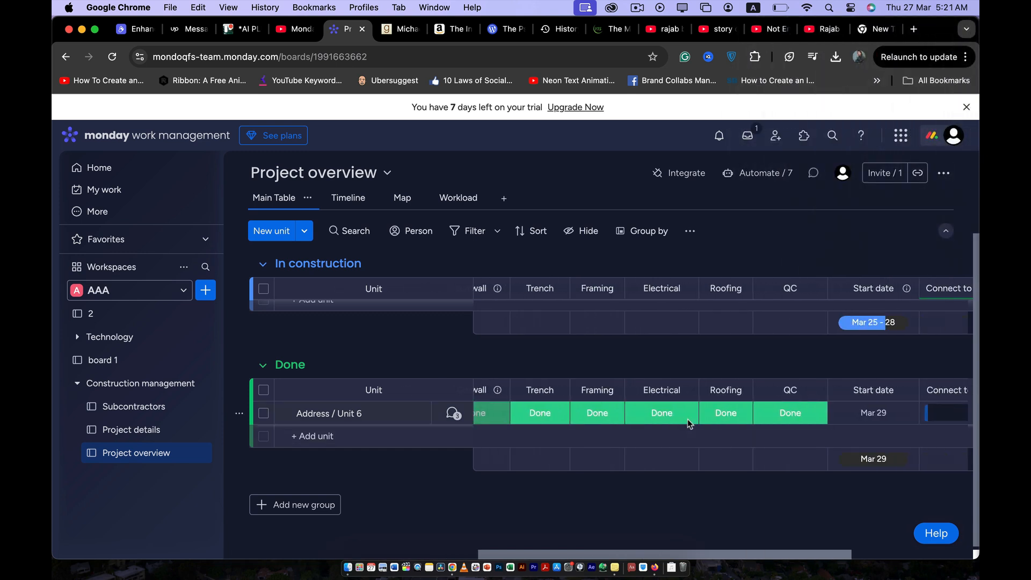
scroll(688, 420, "left", 5)
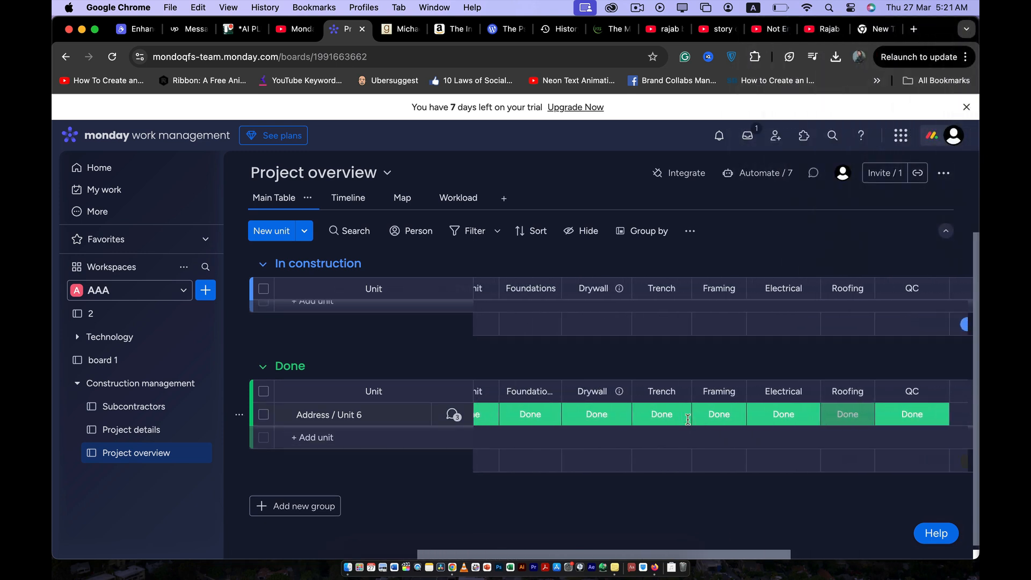
Open the Timeline view of the Project overview board and look through its weeks and the unit table below
left_click(348, 199)
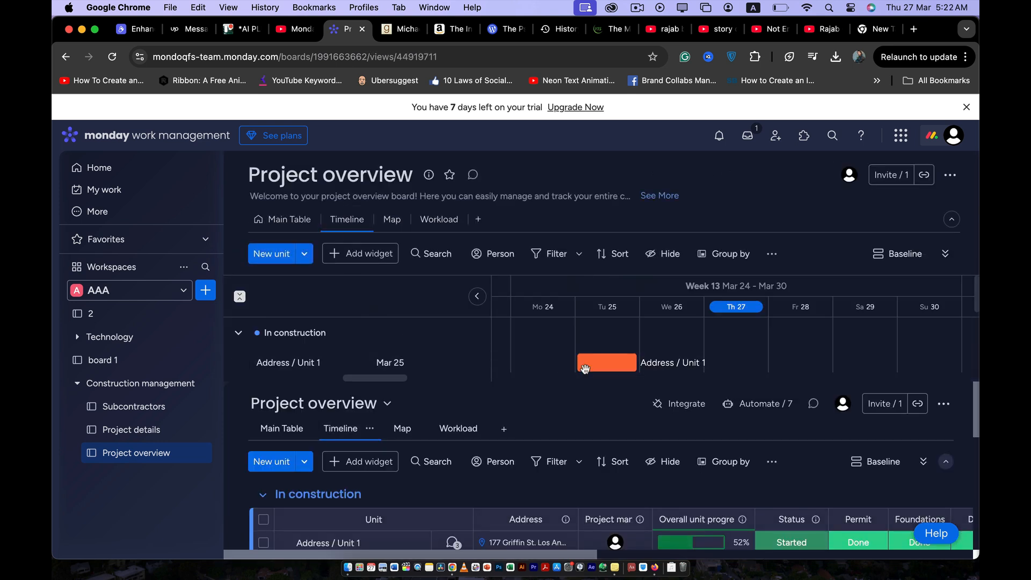
scroll(619, 367, "right", 10)
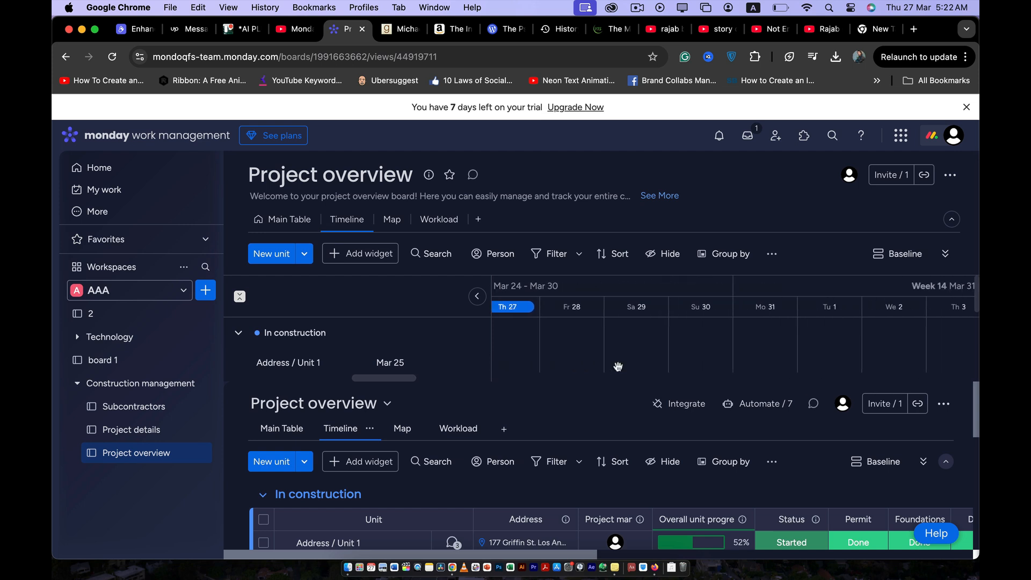
scroll(619, 368, "right", 15)
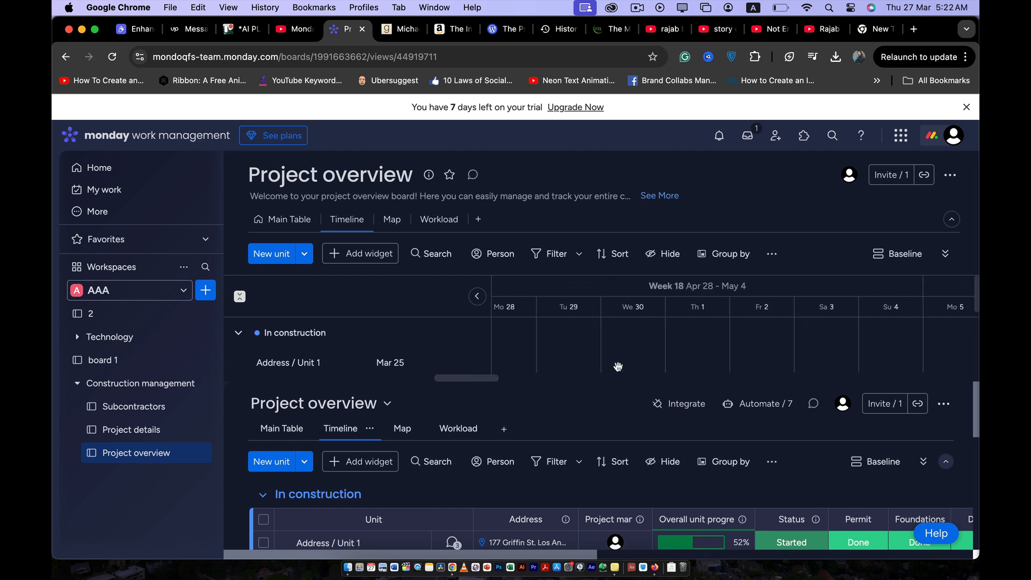
scroll(619, 367, "right", 3)
scroll(619, 367, "left", 20)
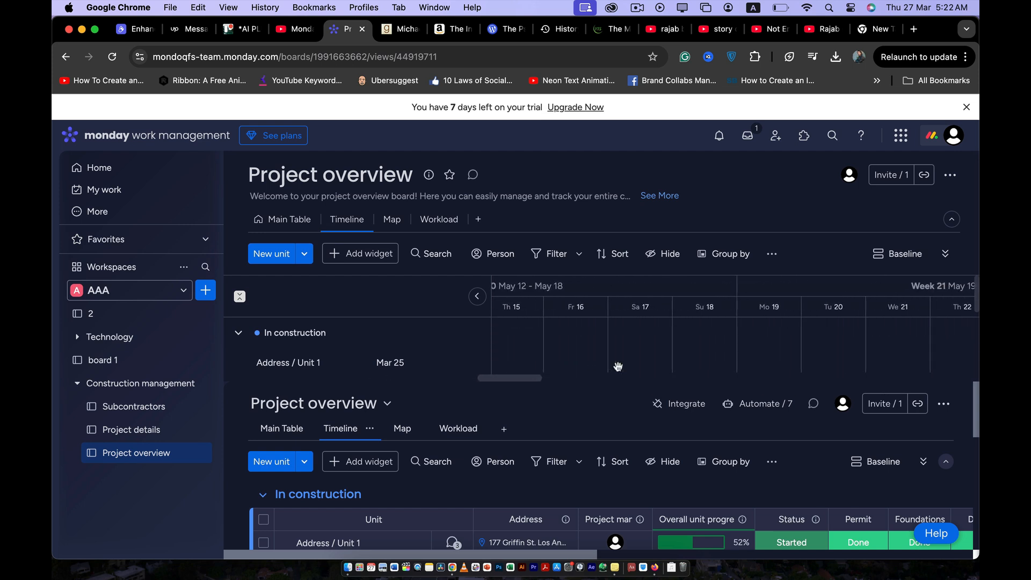
scroll(618, 367, "left", 12)
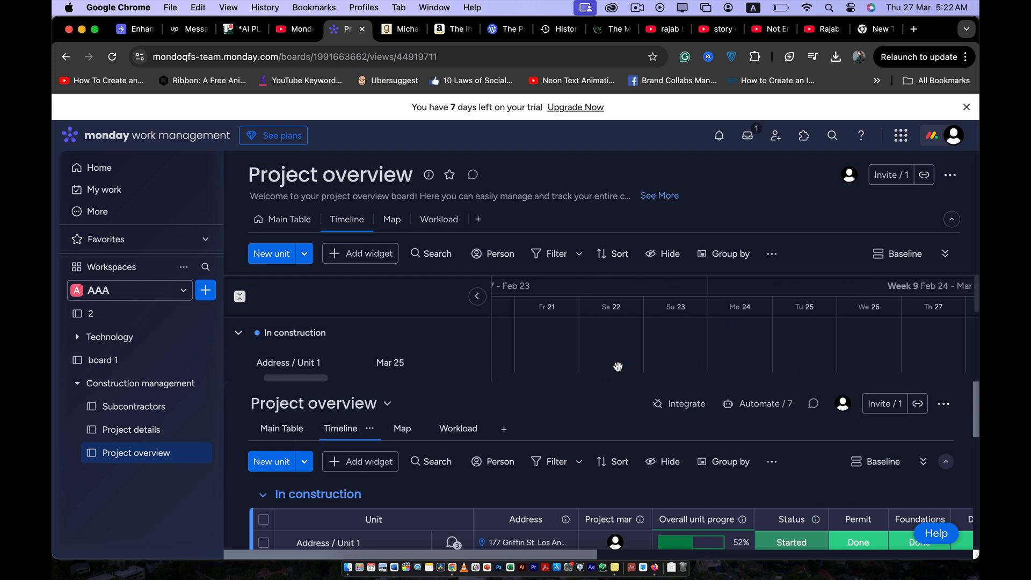
scroll(587, 398, "down", 10)
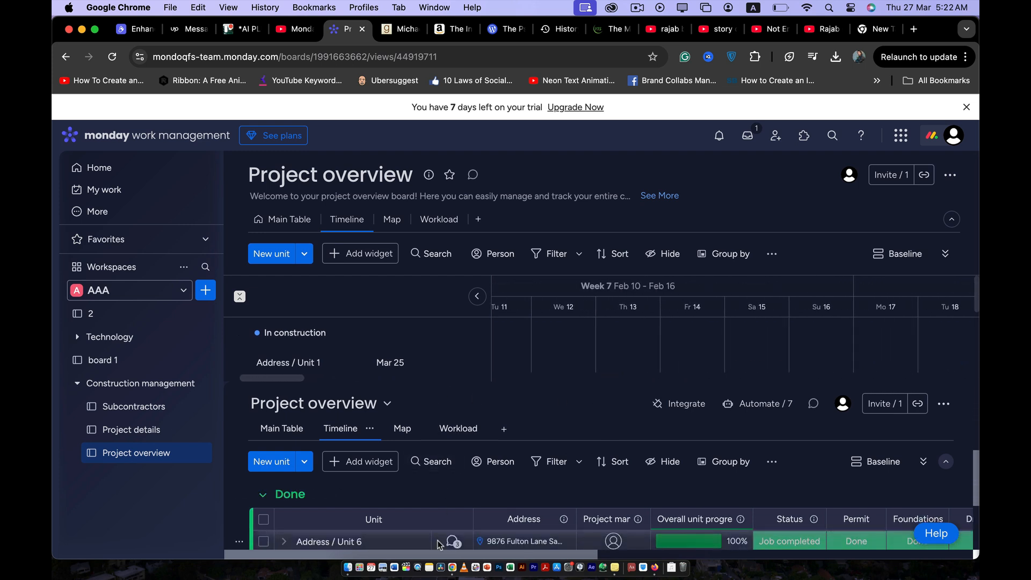
scroll(446, 540, "up", 5)
Switch briefly to the Workload view, return to the Timeline view and examine when each unit is scheduled
left_click(450, 443)
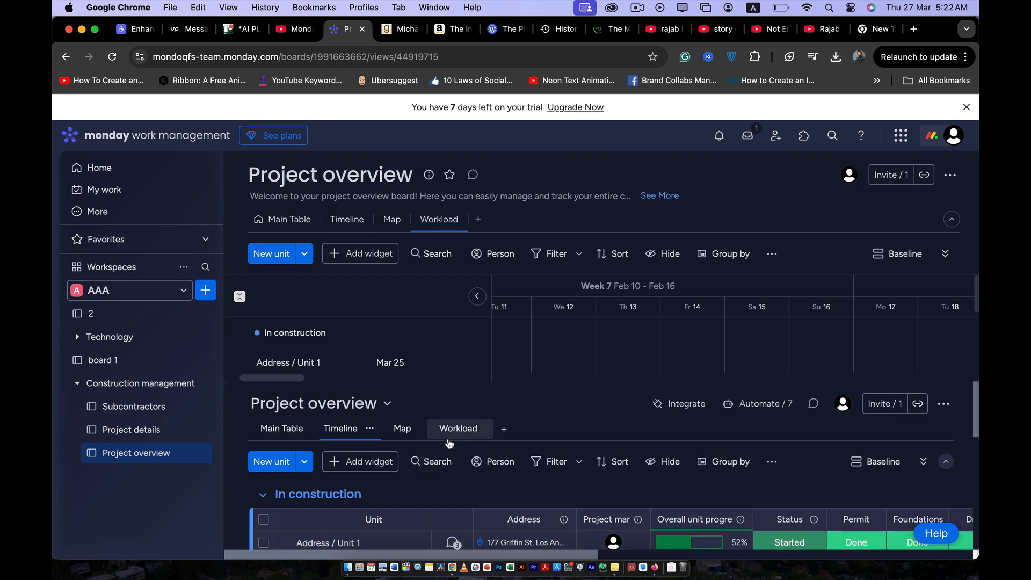
left_click(350, 198)
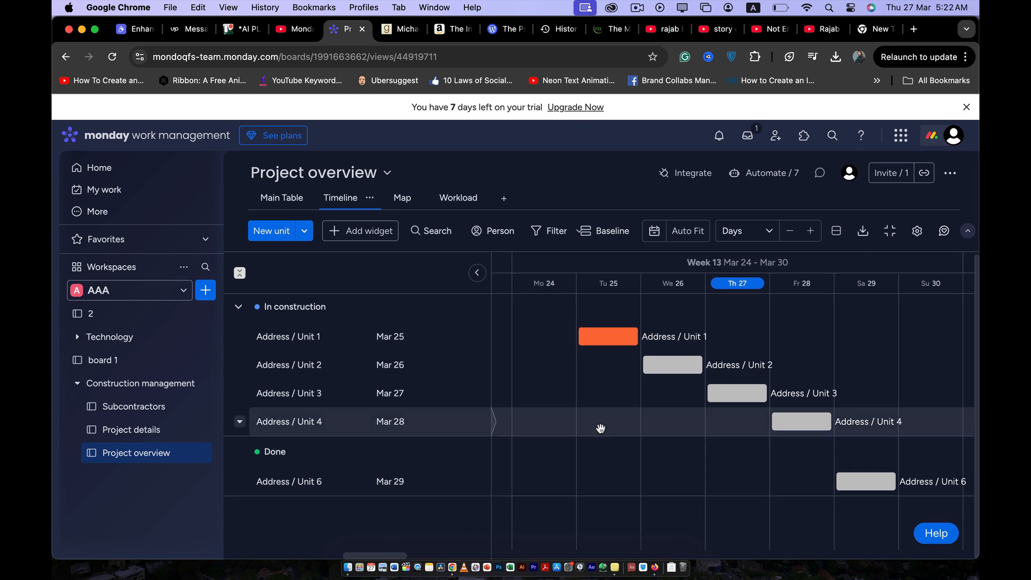
scroll(601, 428, "left", 1)
scroll(601, 428, "right", 1)
scroll(601, 428, "right", 10)
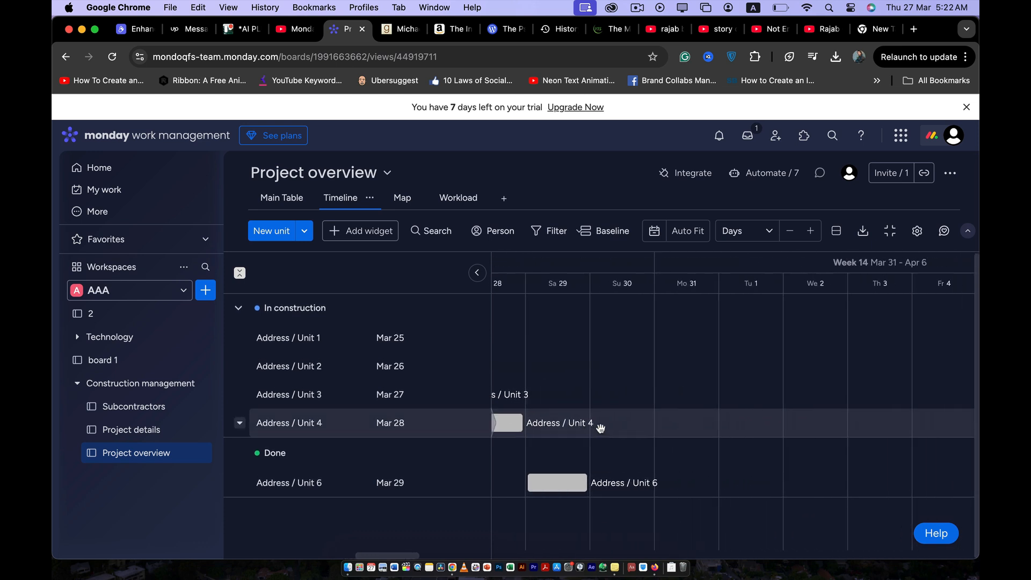
scroll(683, 429, "left", 10)
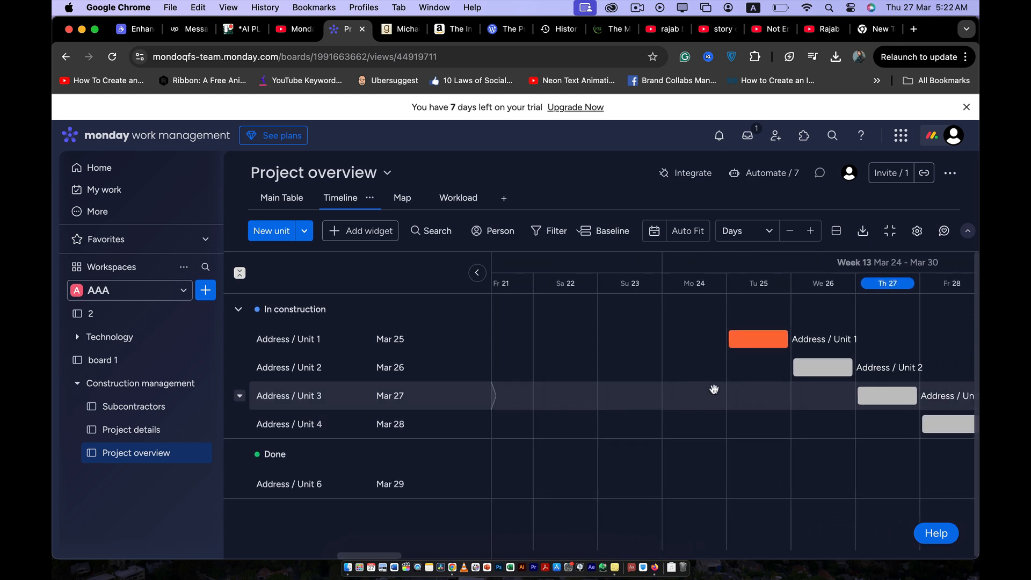
scroll(713, 389, "right", 3)
Open the Map view of the Project overview board and examine the unit locations in California up close
left_click(402, 200)
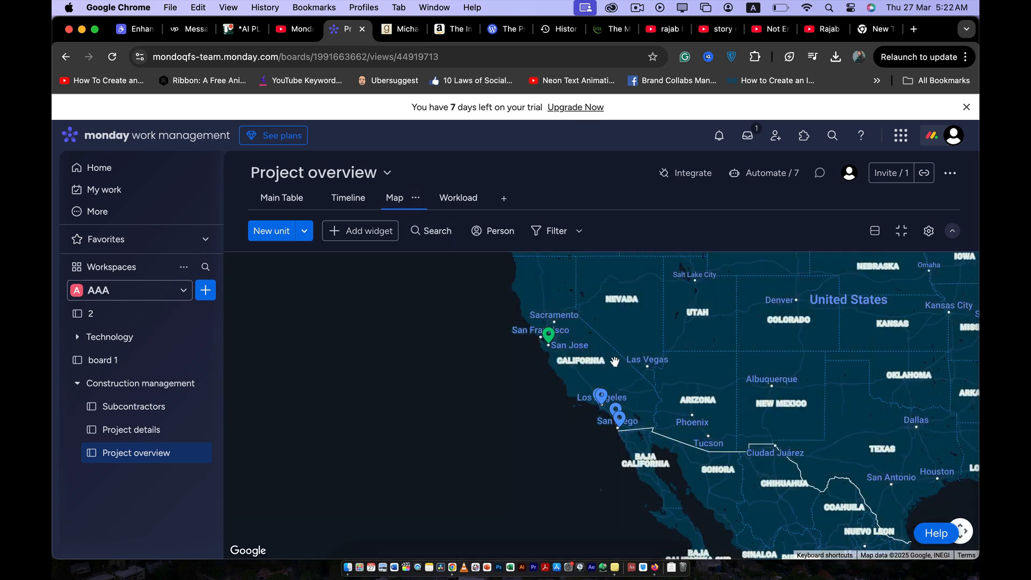
scroll(615, 361, "up", 3)
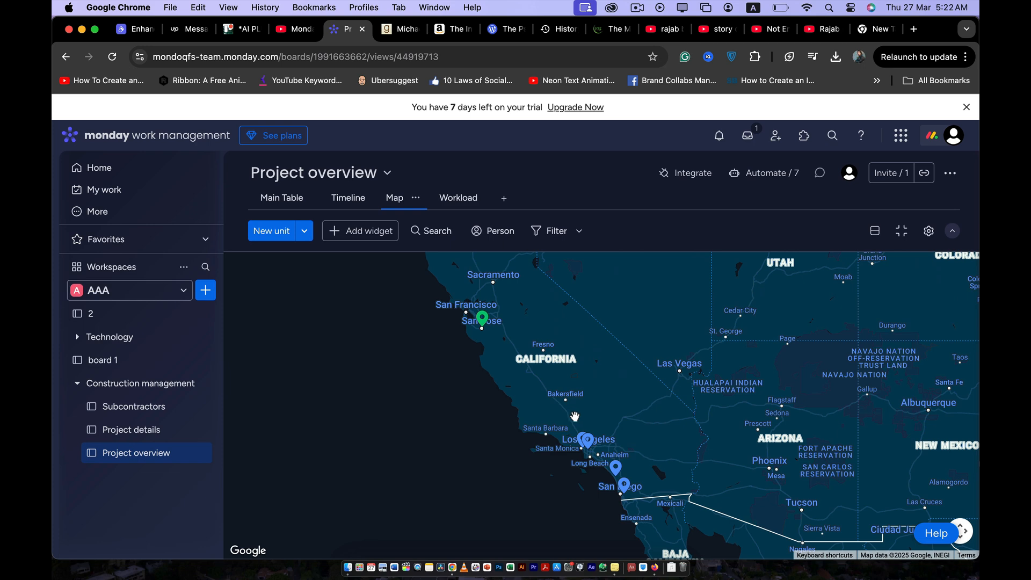
left_click_drag(549, 396, 526, 383)
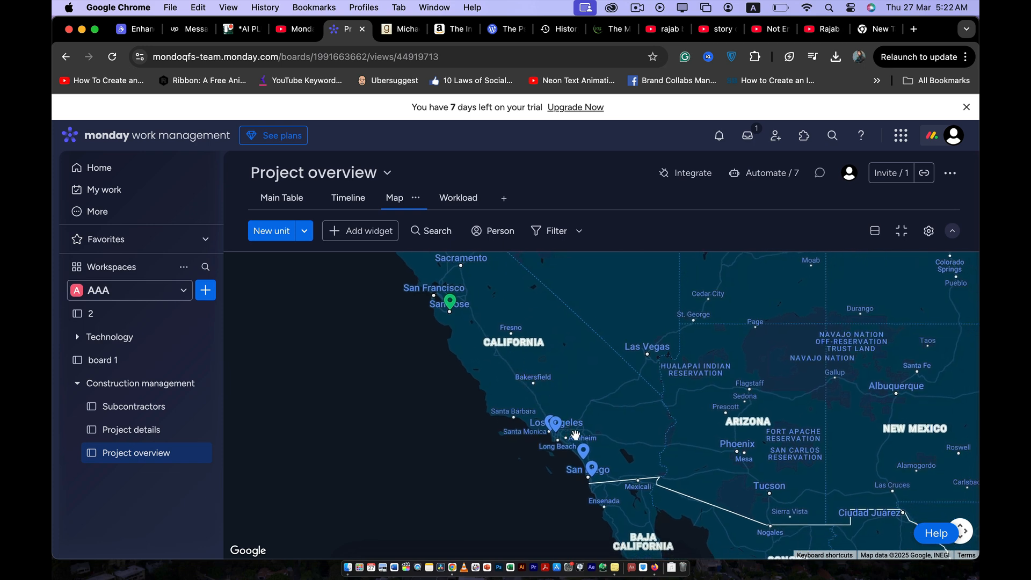
Examine the Started units for week 13 and the following months in the Workload view, and return to the Main Table
left_click(459, 199)
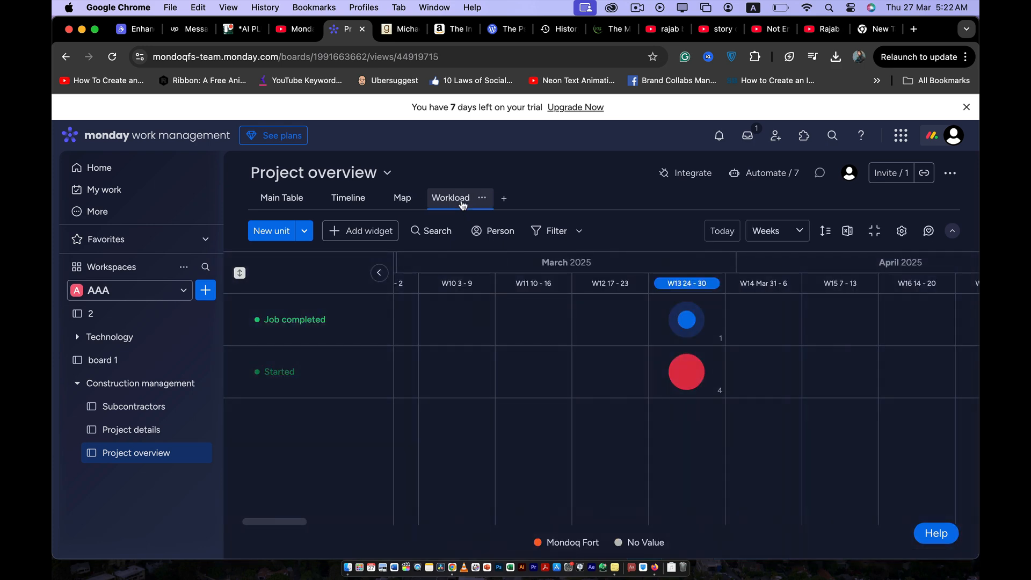
scroll(515, 363, "right", 1)
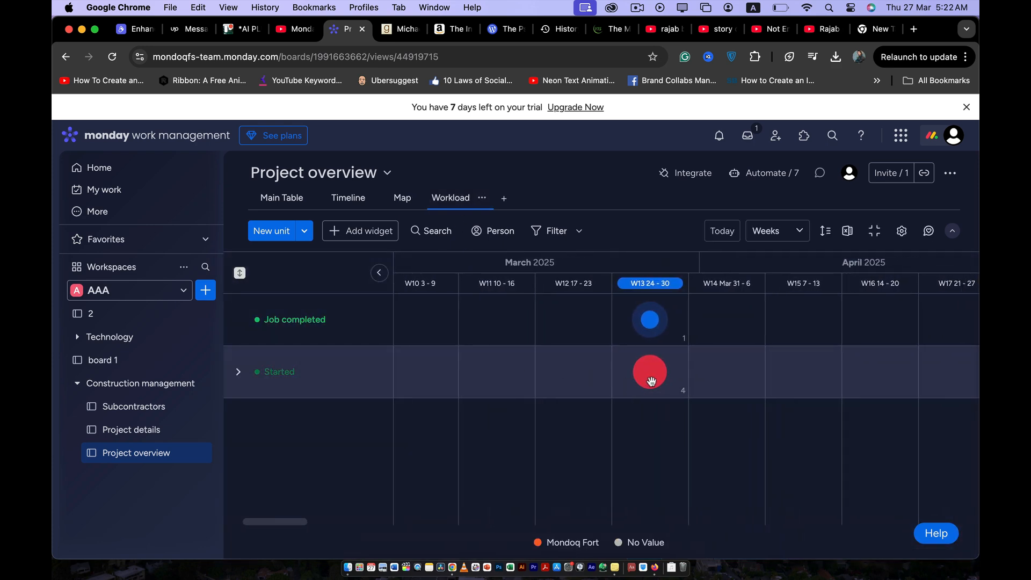
mouse_move(652, 381)
scroll(652, 382, "right", 2)
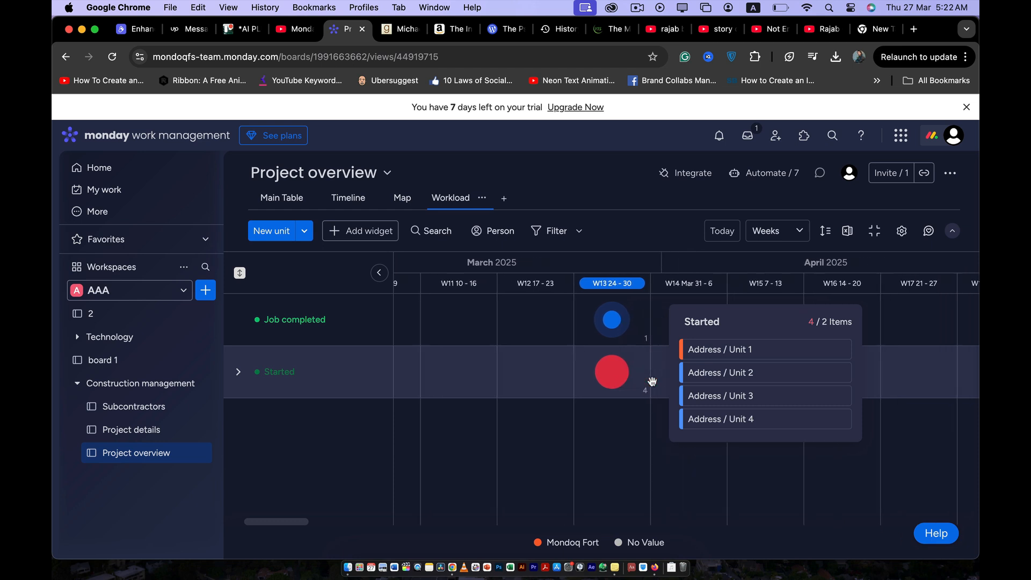
scroll(768, 363, "right", 20)
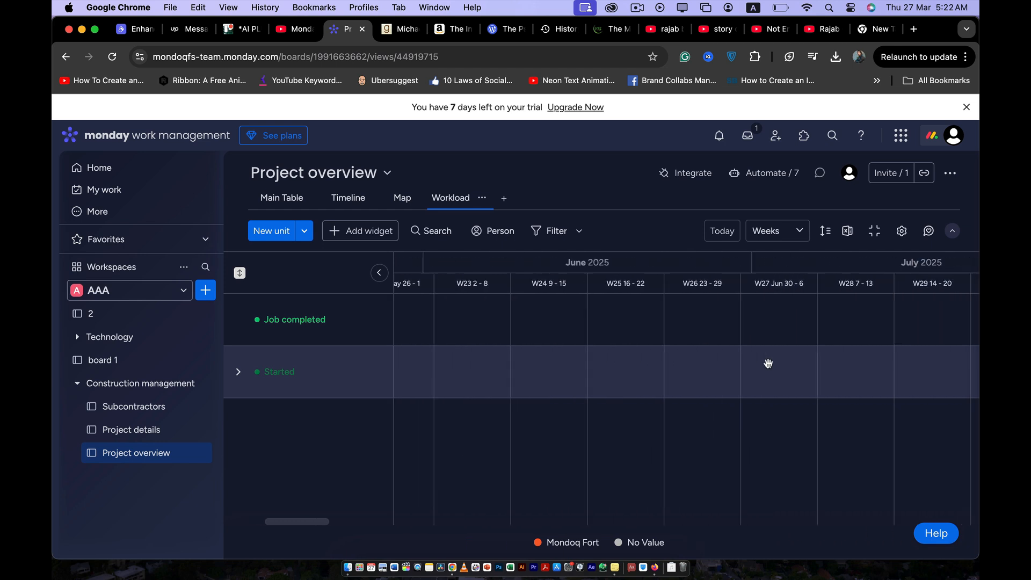
left_click(279, 200)
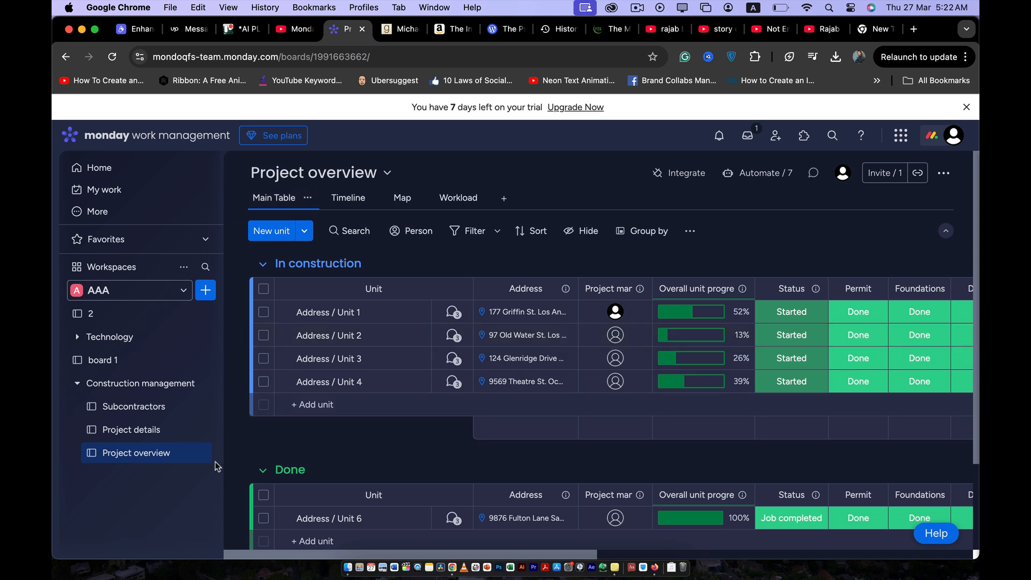
Open the Project details board and examine its In construction columns from the overall unit progress through to the subcontractor links
left_click(139, 431)
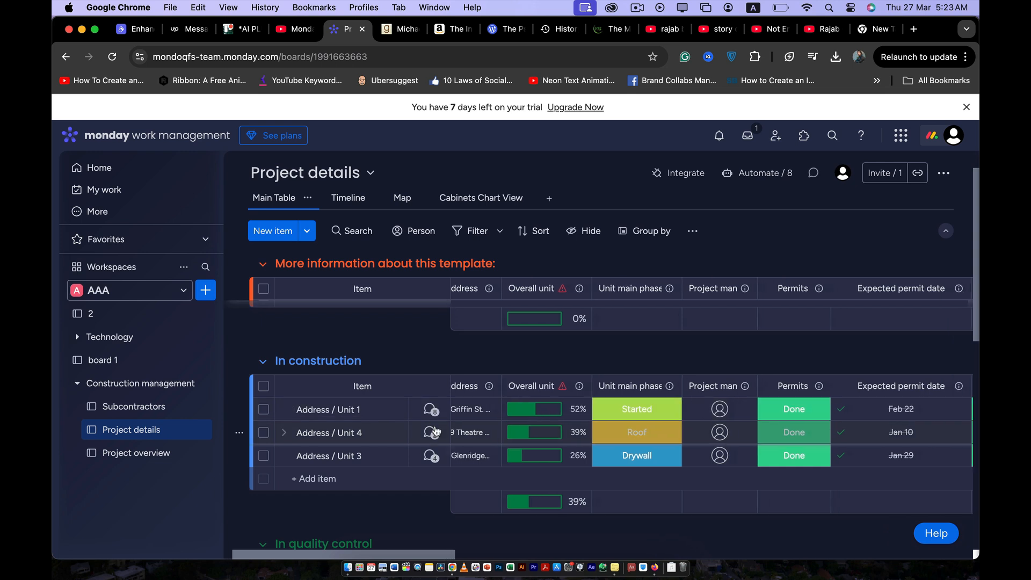
scroll(656, 414, "right", 2)
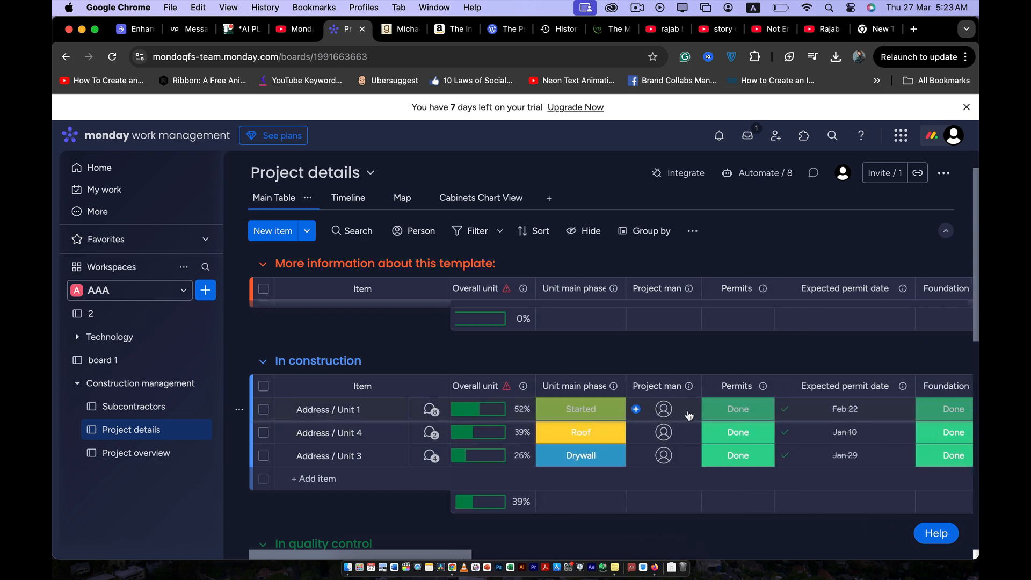
scroll(689, 415, "right", 10)
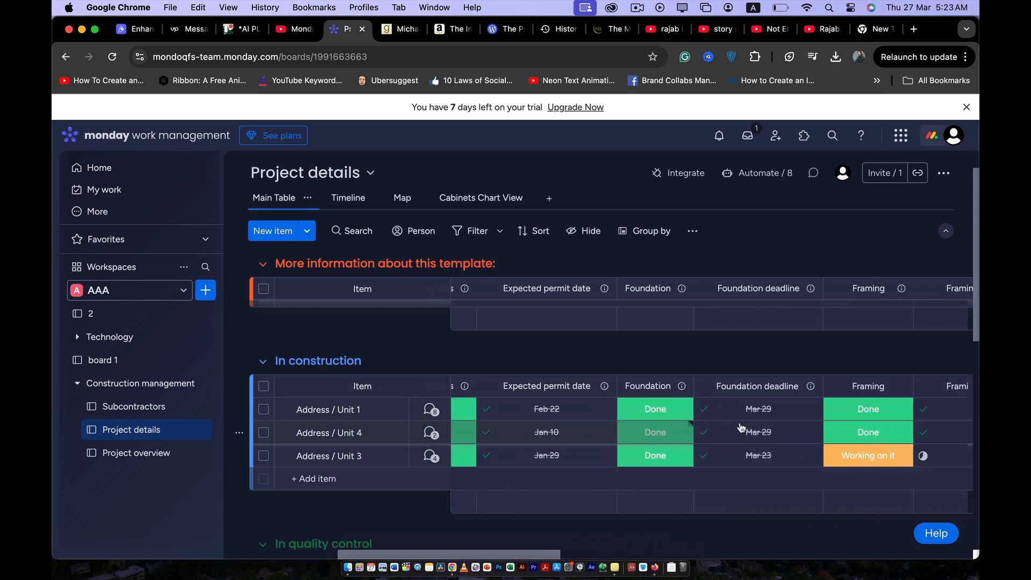
scroll(741, 427, "right", 7)
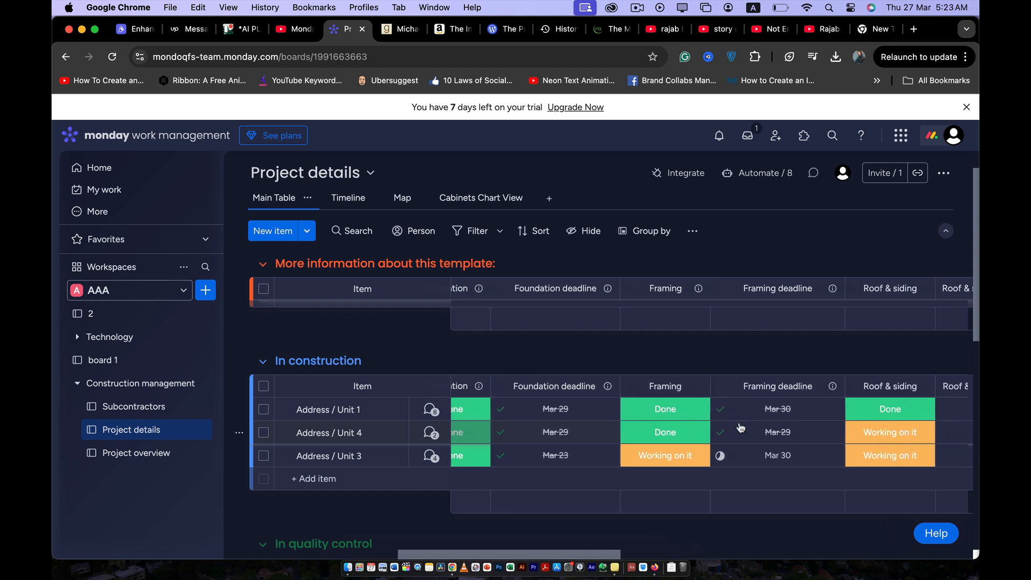
scroll(792, 424, "right", 4)
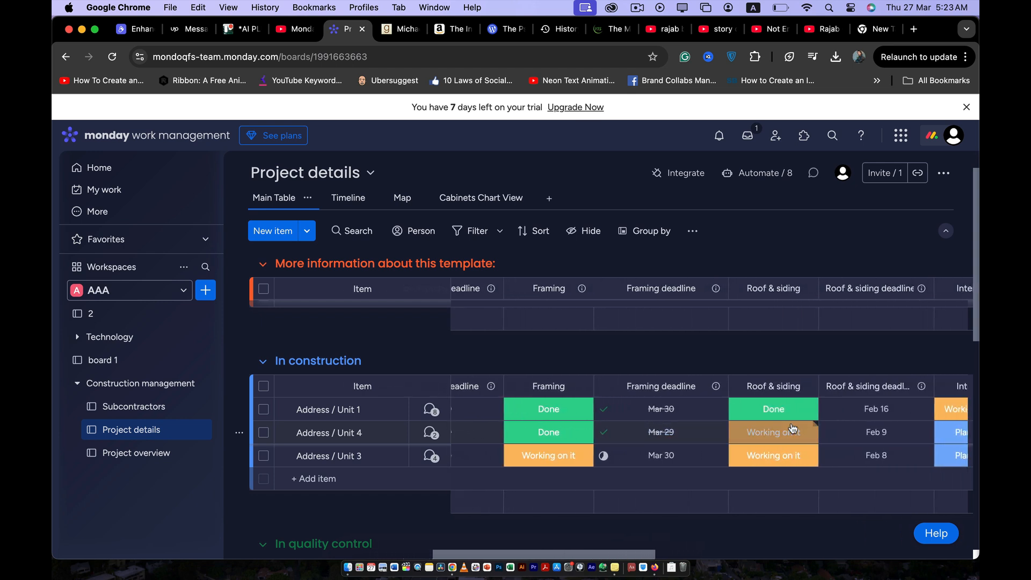
scroll(763, 422, "right", 11)
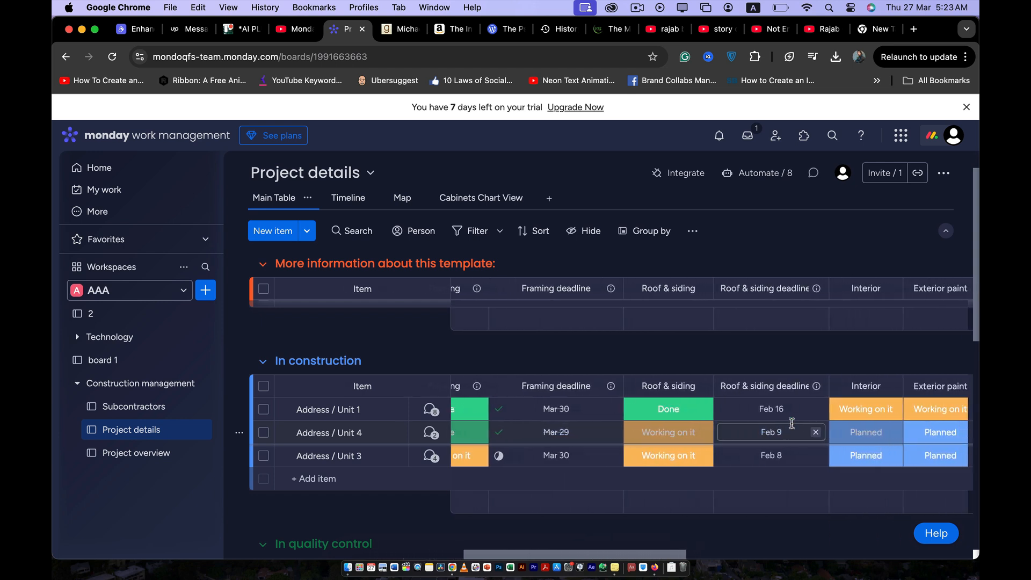
scroll(730, 424, "right", 14)
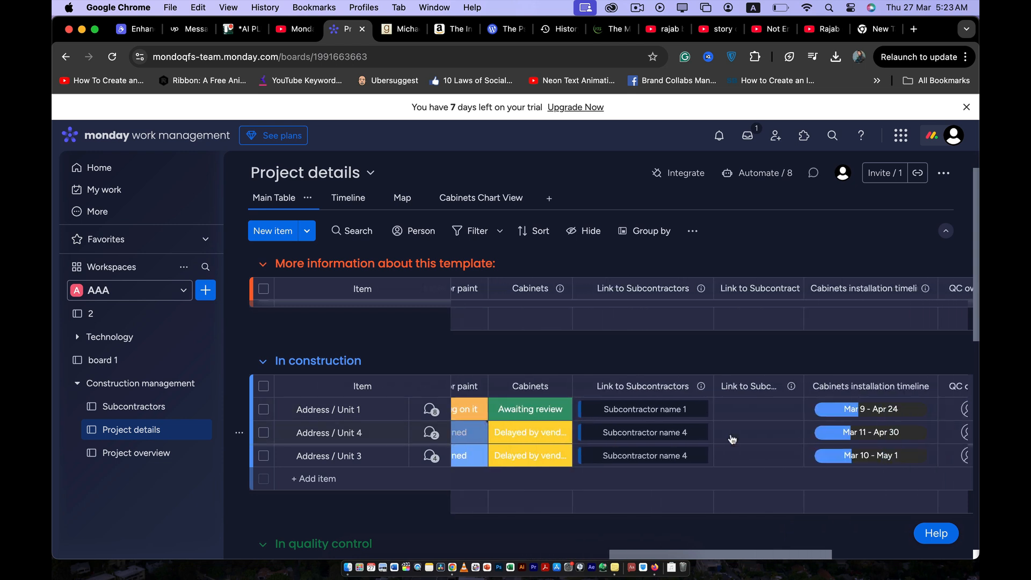
scroll(732, 439, "right", 10)
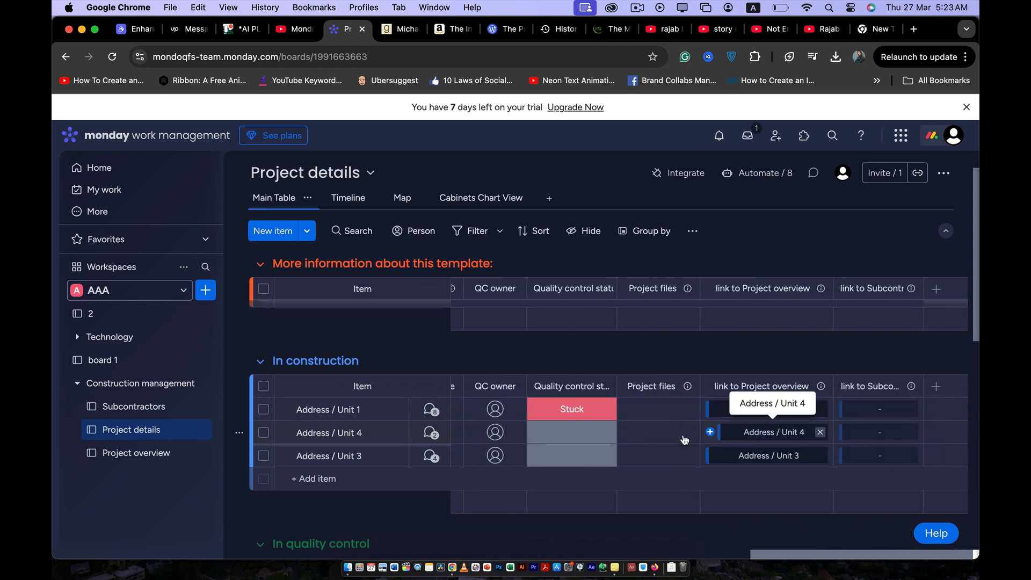
Examine the In quality control, Done and Not stated groups of the Project details board, including their quality control status and cabinet columns
left_click(574, 415)
scroll(574, 418, "down", 5)
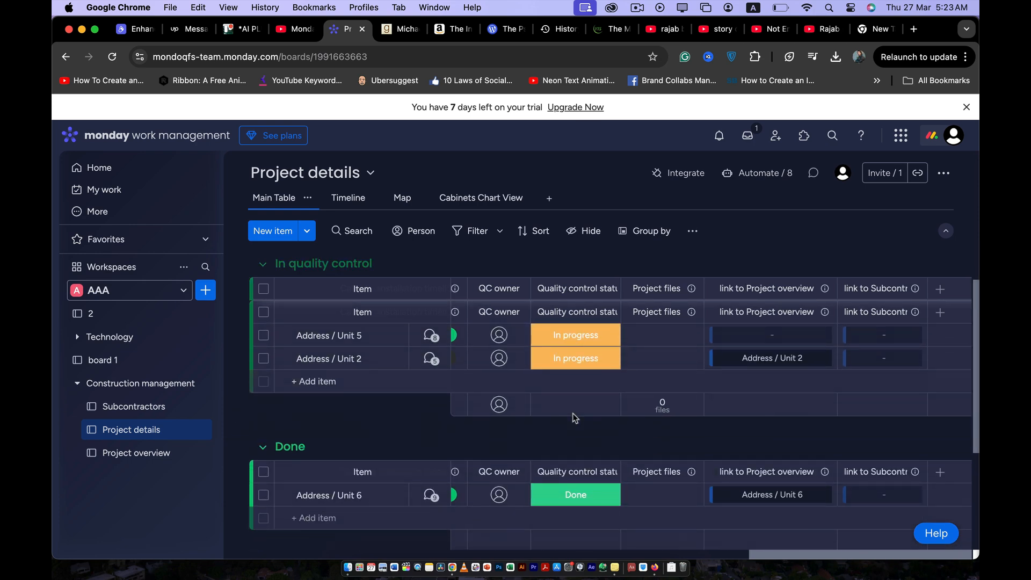
scroll(572, 414, "down", 2)
scroll(573, 414, "up", 3)
scroll(573, 417, "down", 6)
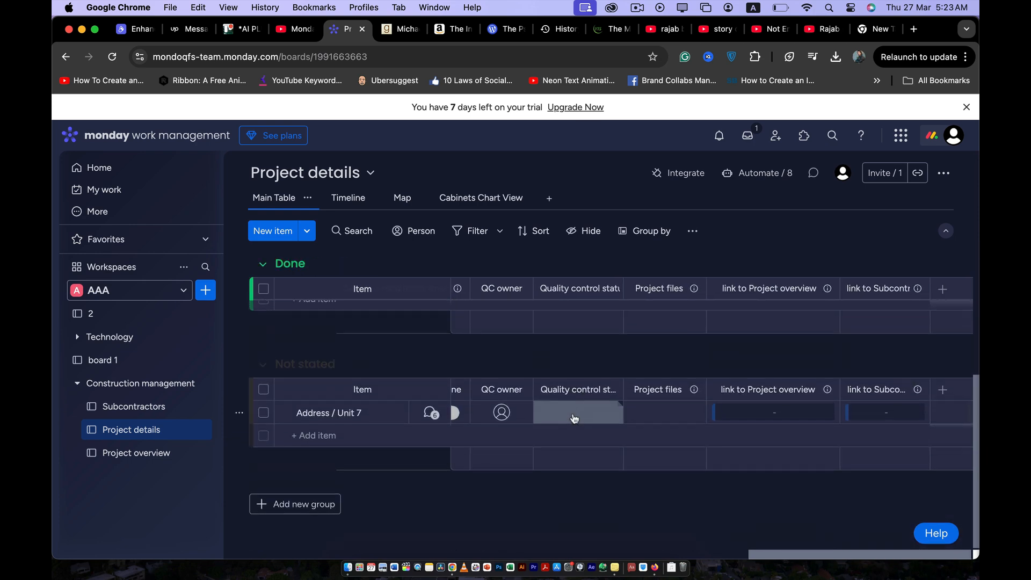
scroll(573, 414, "up", 5)
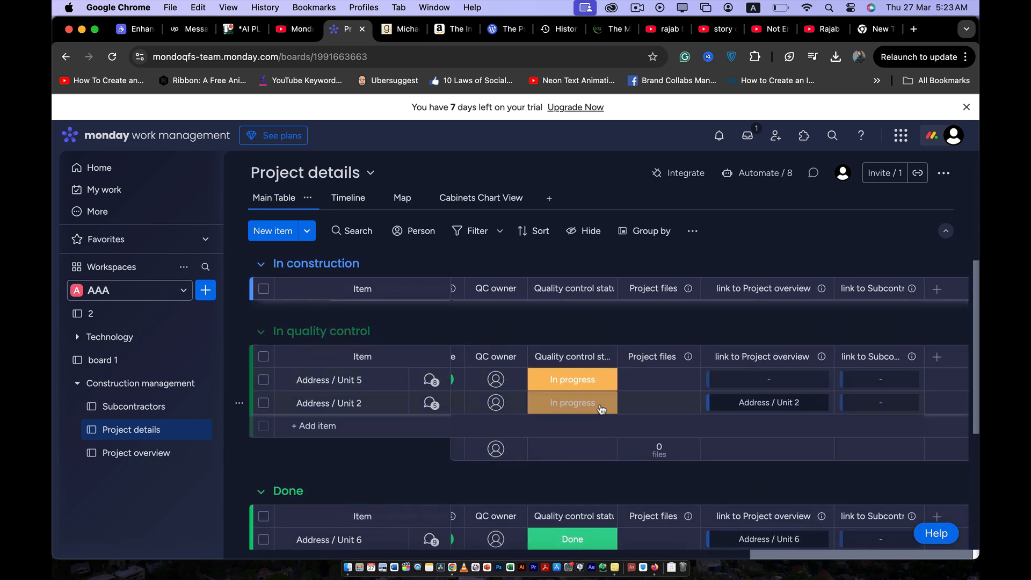
scroll(575, 400, "left", 8)
scroll(599, 407, "right", 3)
scroll(600, 409, "right", 5)
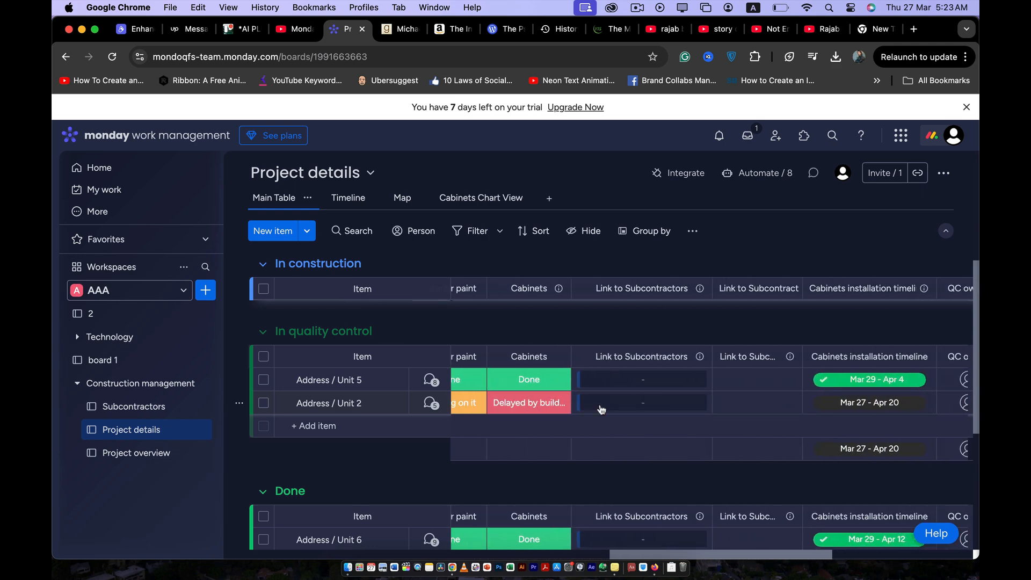
Open the Subcontractors board and examine the structural and service subcontractors' columns from status and type through to the project details links
left_click(156, 406)
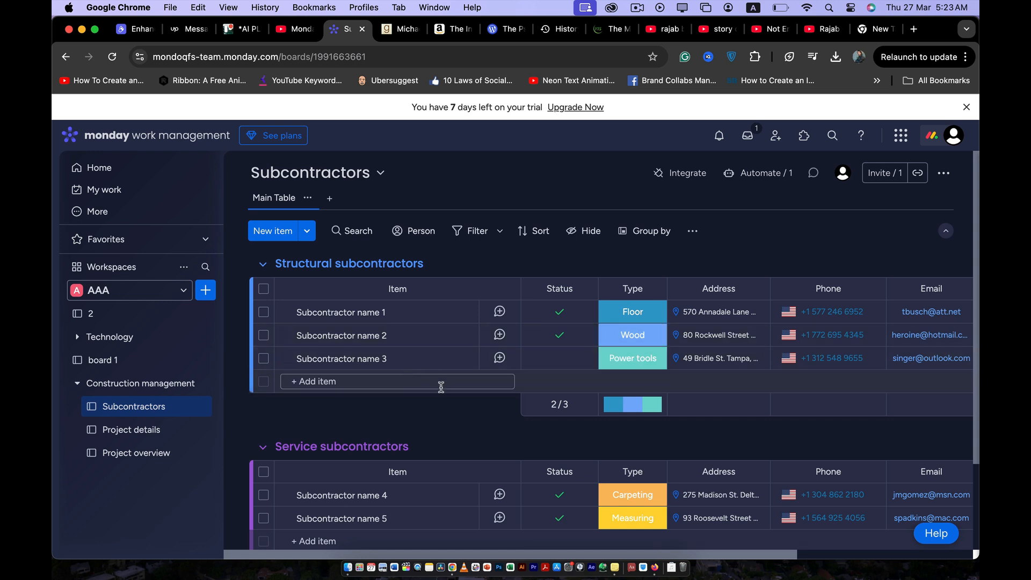
scroll(440, 386, "down", 1)
scroll(441, 387, "up", 1)
scroll(441, 387, "right", 1)
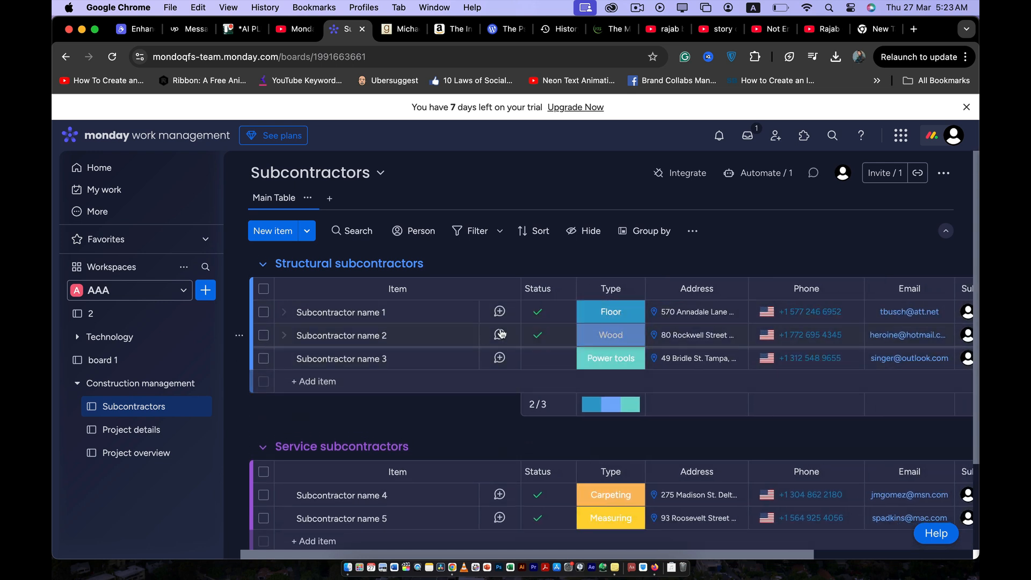
scroll(633, 319, "right", 1)
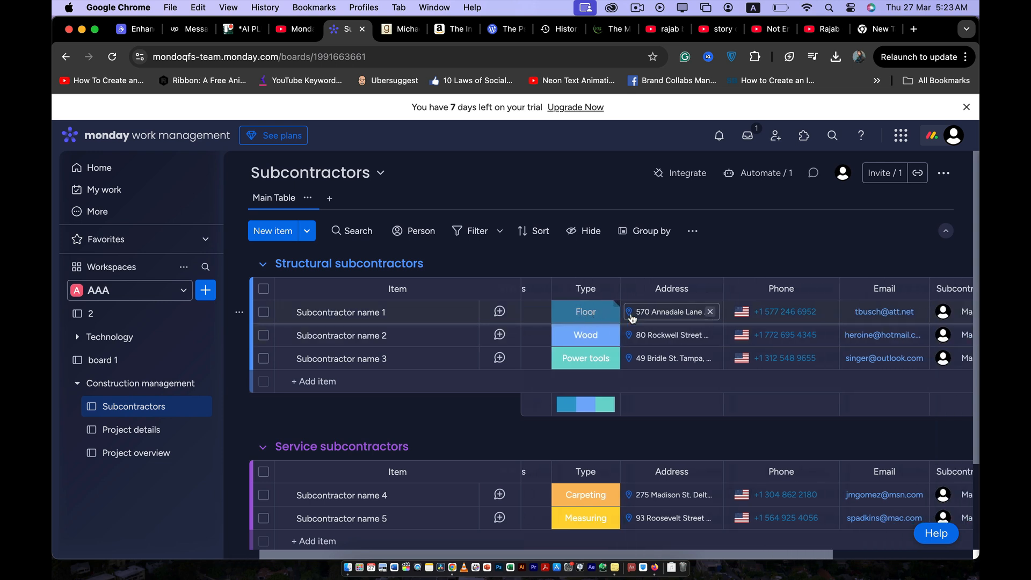
scroll(632, 319, "right", 5)
scroll(592, 320, "left", 3)
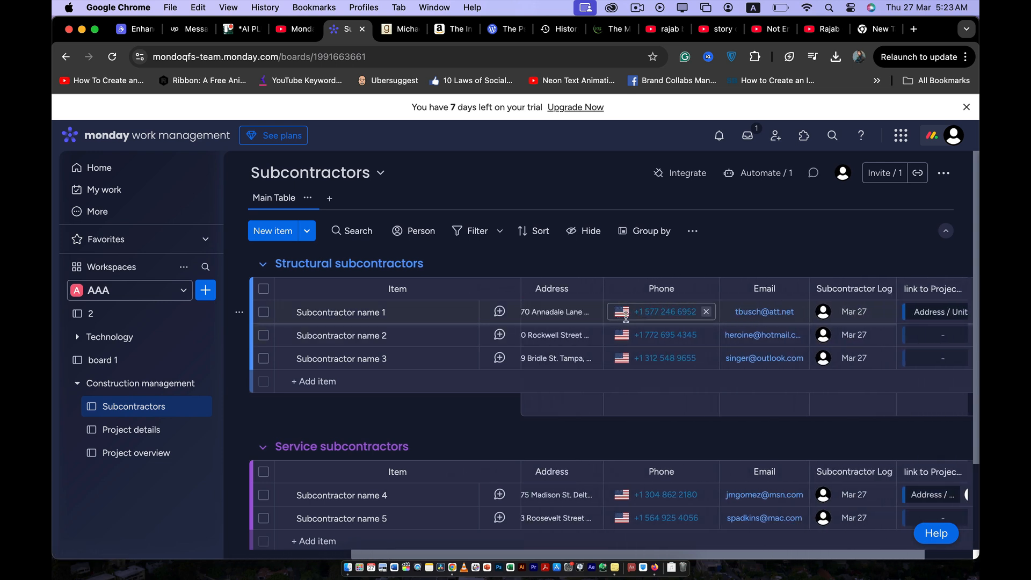
scroll(636, 337, "right", 3)
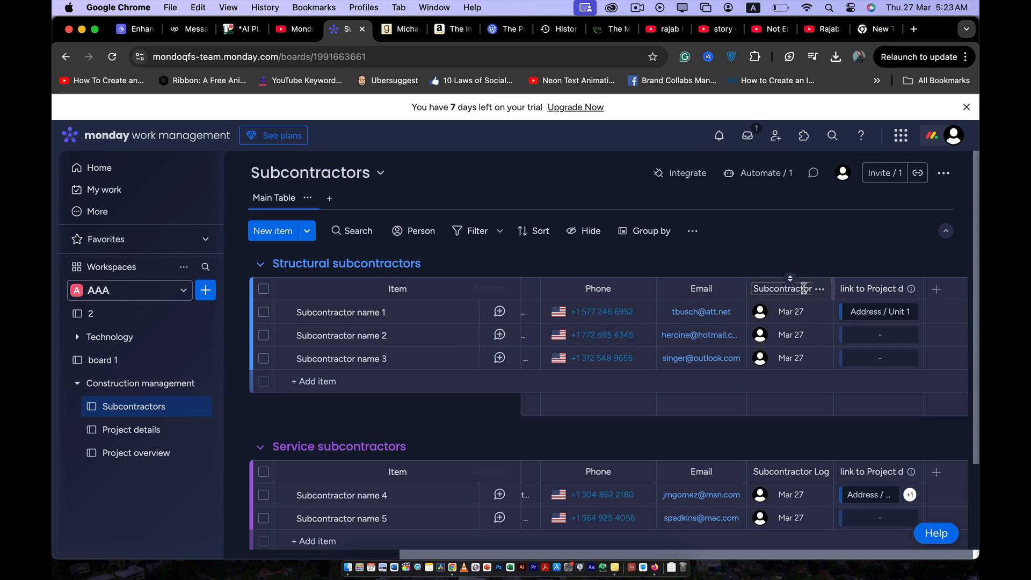
scroll(698, 353, "down", 2)
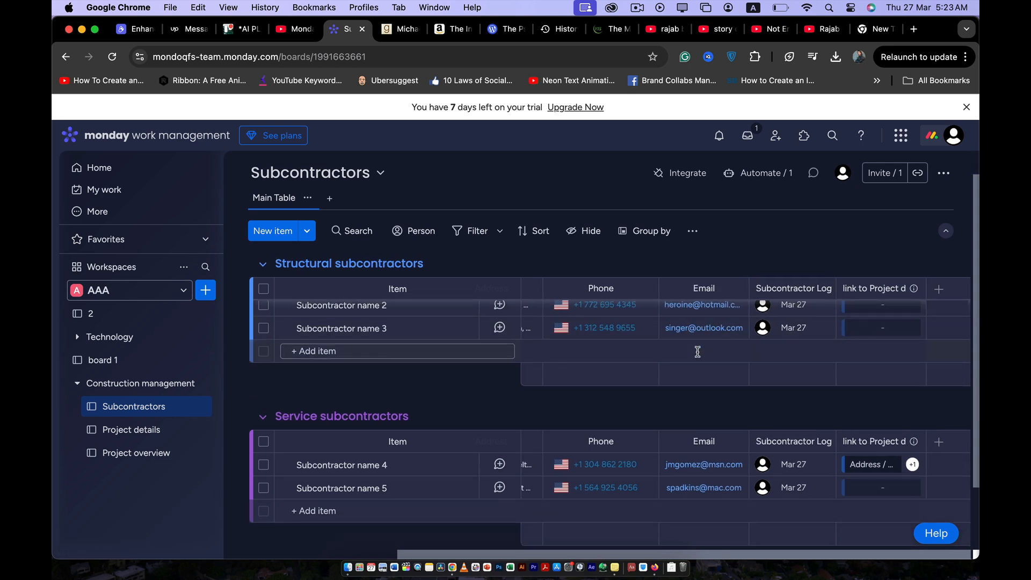
scroll(698, 352, "up", 2)
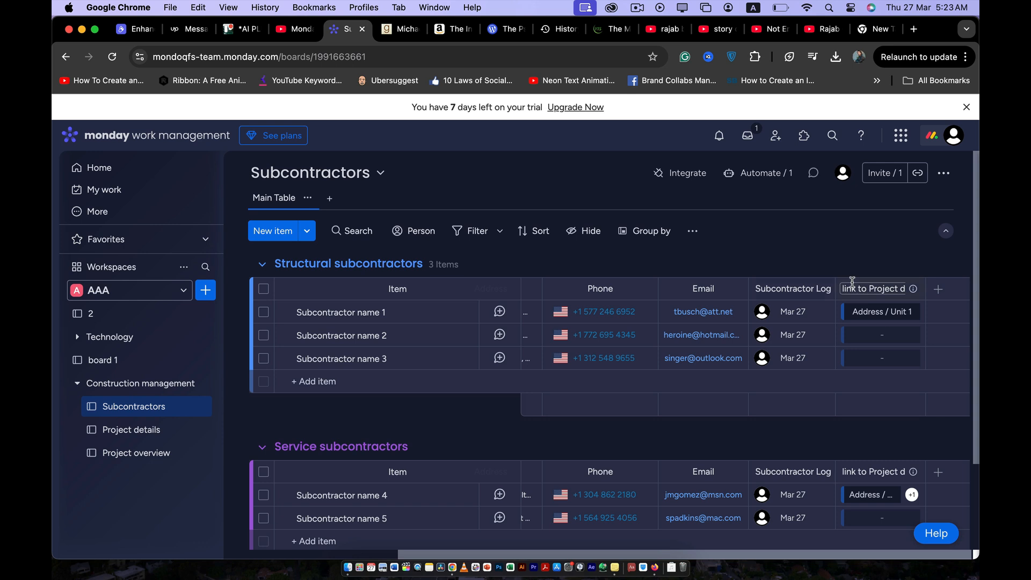
scroll(692, 331, "down", 1)
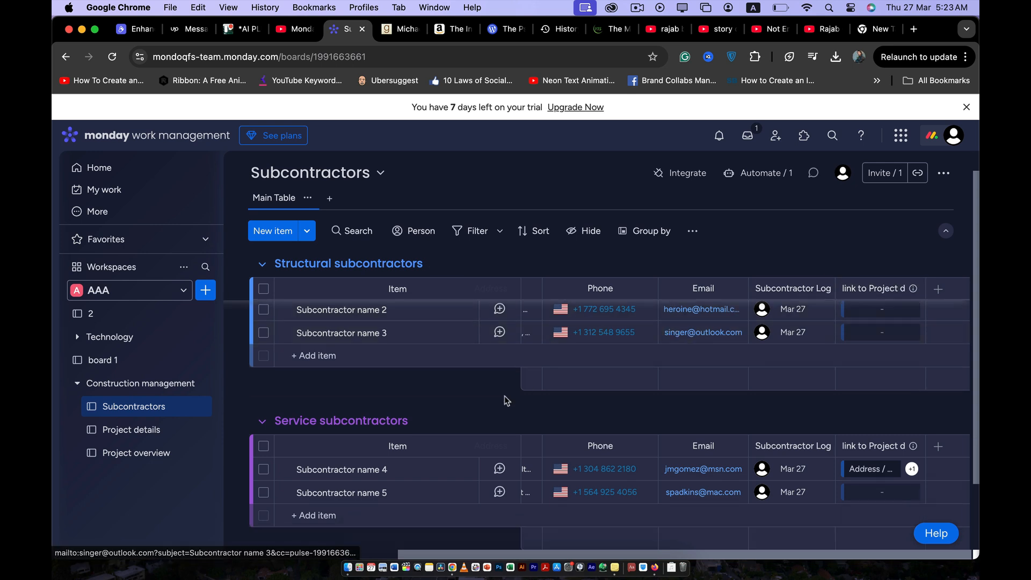
scroll(504, 396, "down", 2)
Return to the Project details board and examine the subcontractor links, cabinet installation timelines and quality control columns of the In construction units
left_click(132, 429)
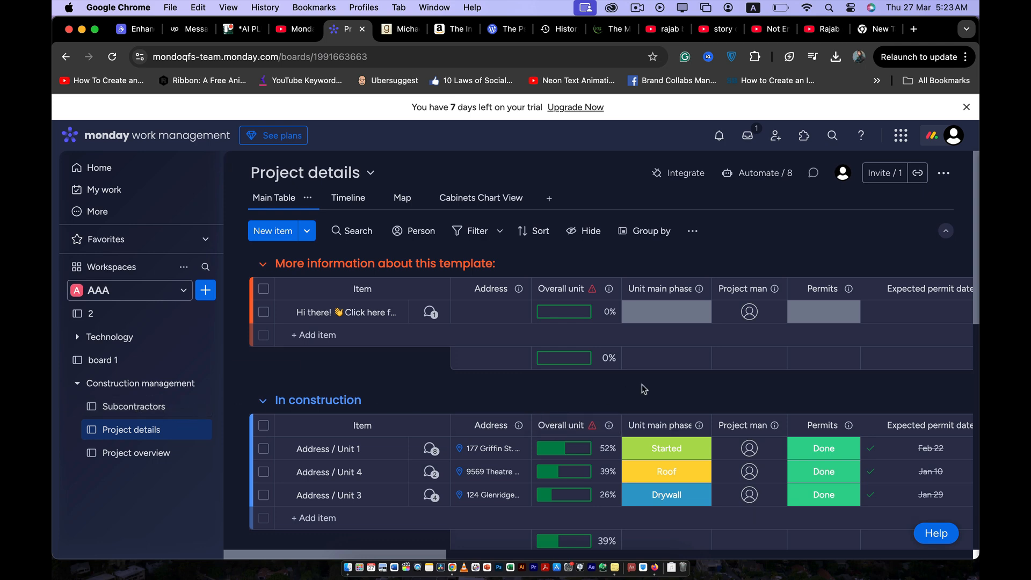
scroll(643, 388, "right", 15)
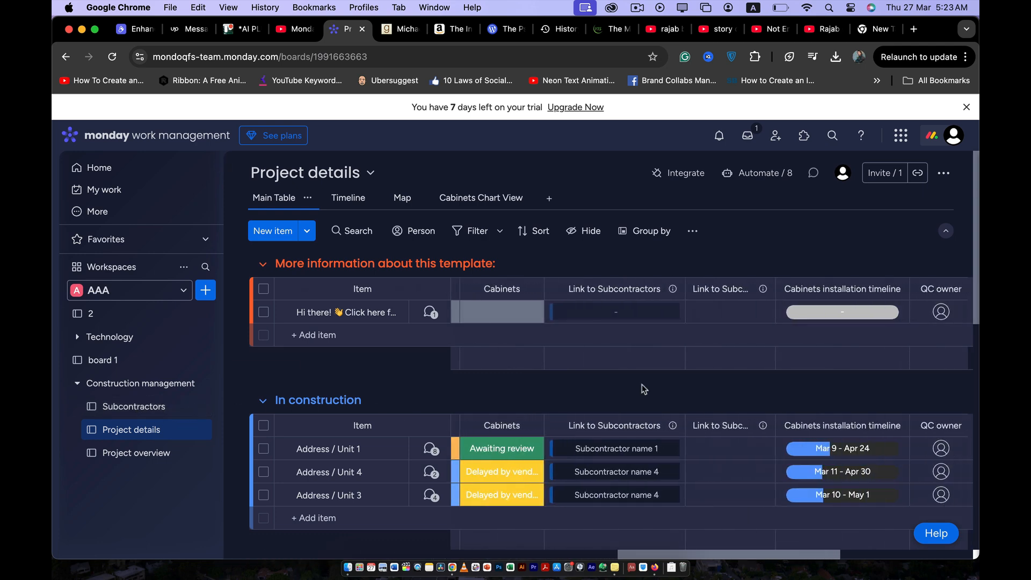
scroll(644, 388, "left", 5)
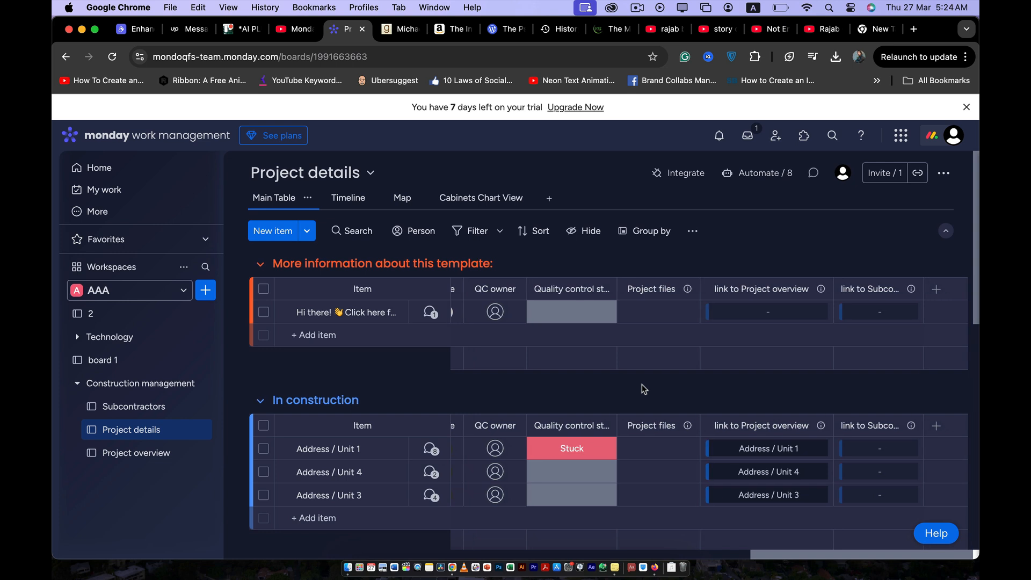
scroll(643, 385, "left", 10)
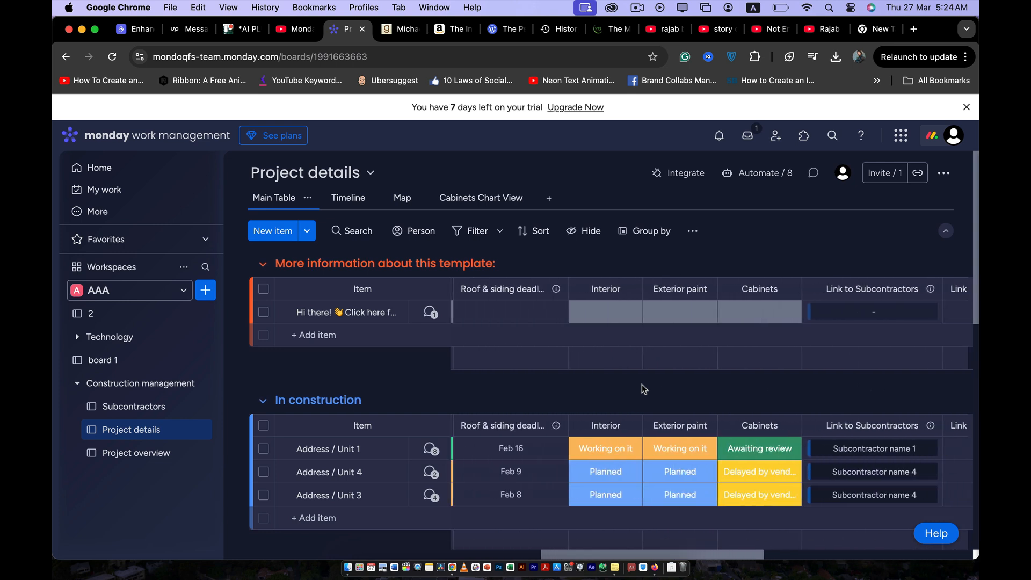